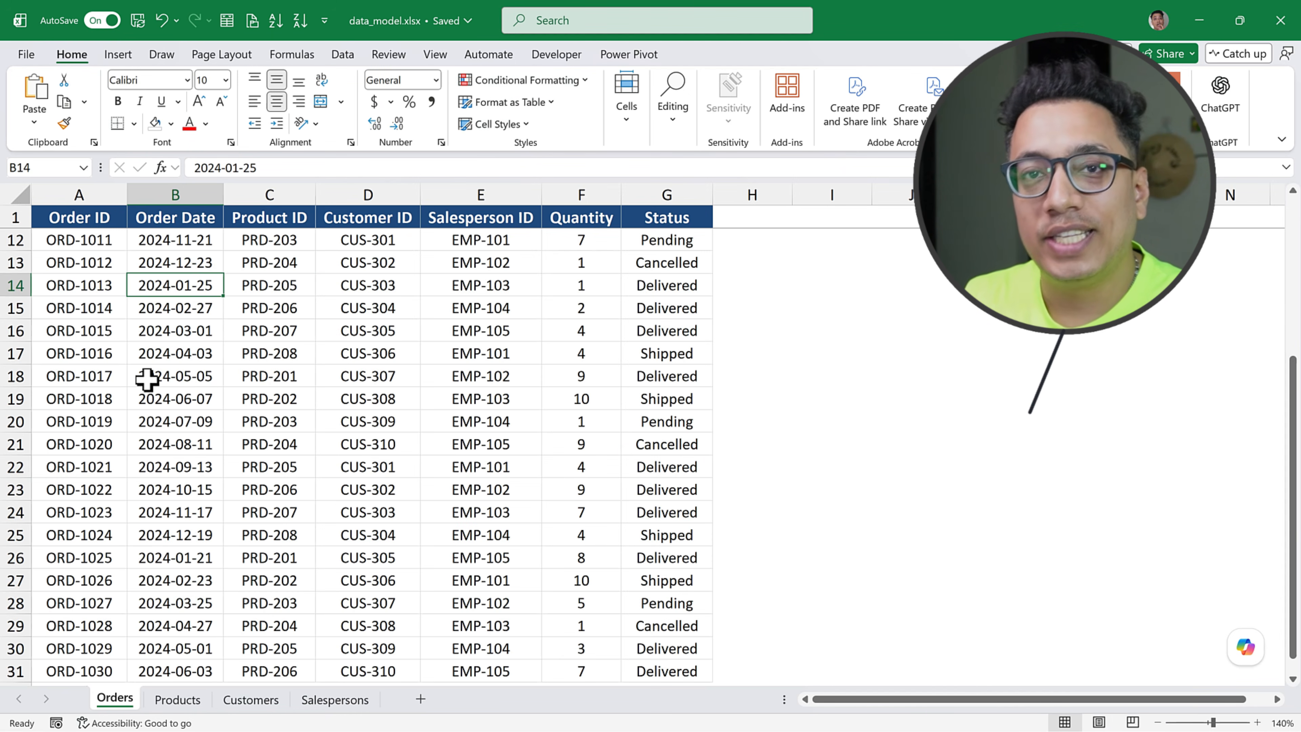
# Convert the whole orders data range, including its header row, into an Excel table
pyautogui.hotkey('ctrl', 'a')
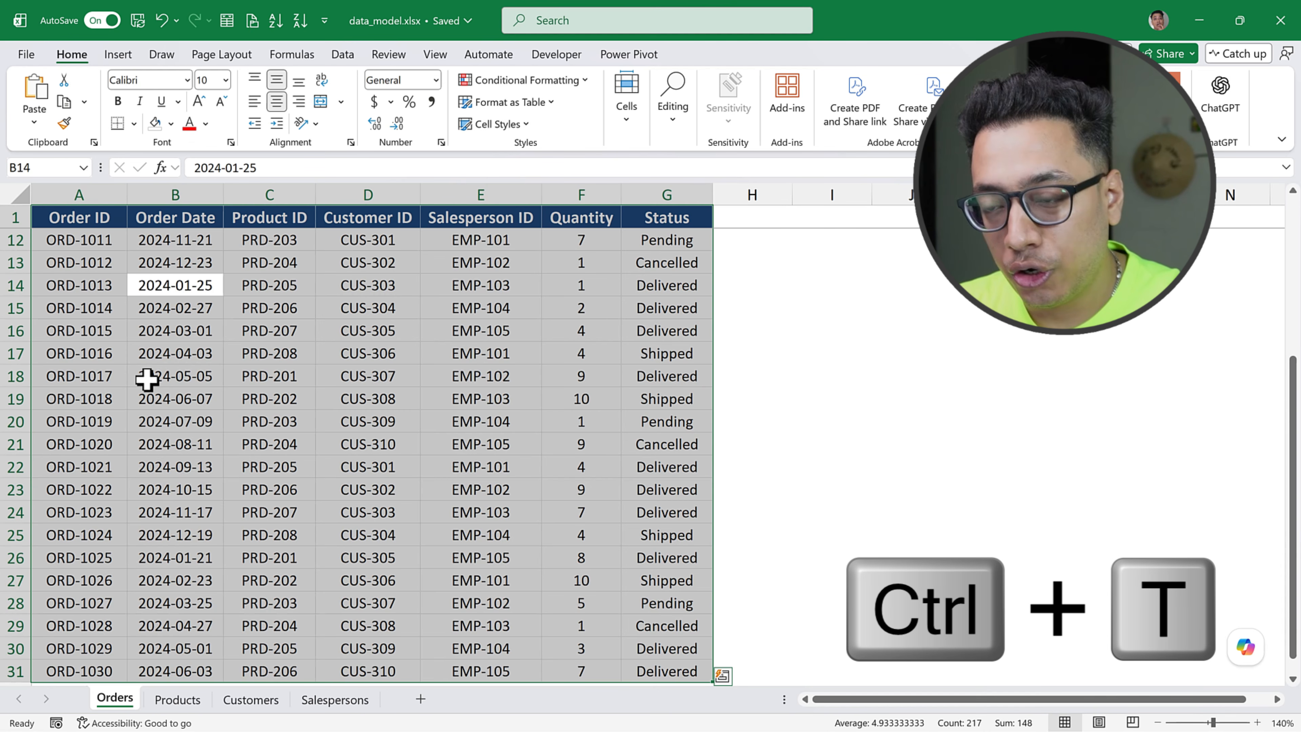
pyautogui.hotkey('ctrl', 't')
pyautogui.click(436, 348)
pyautogui.click(368, 399)
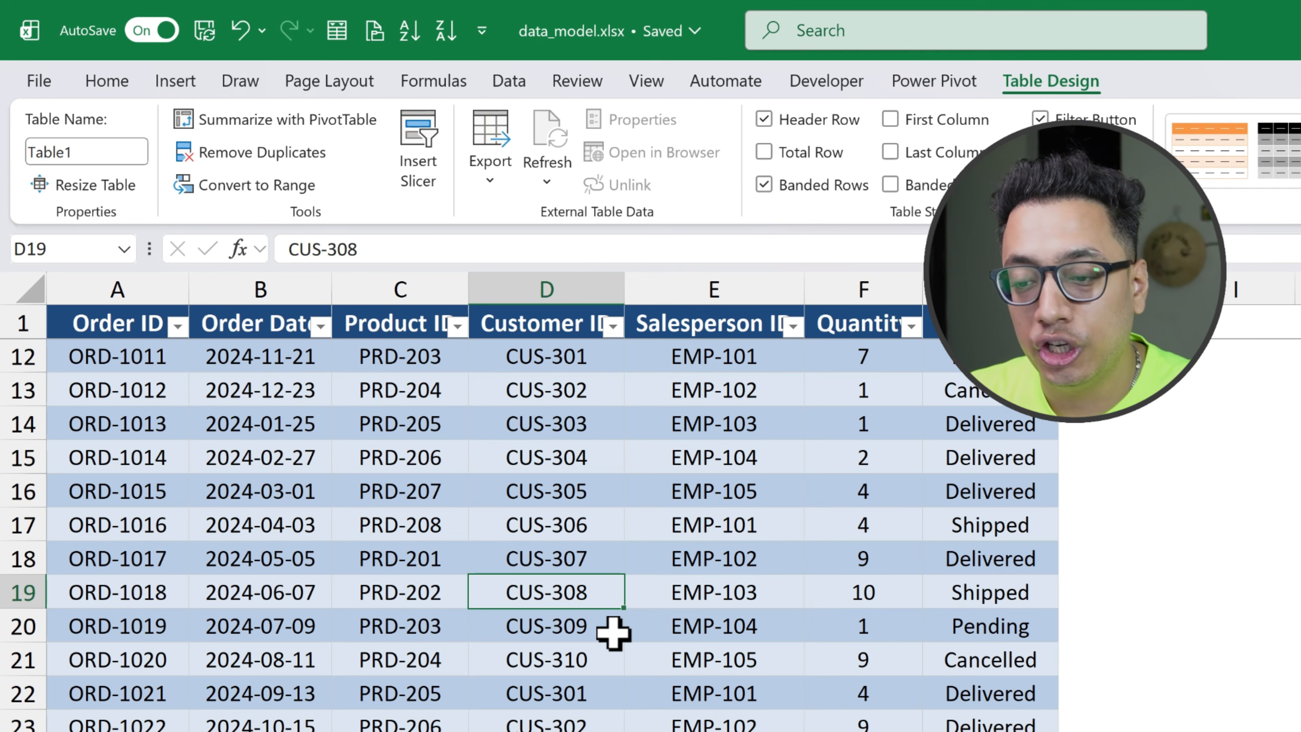
pyautogui.click(613, 634)
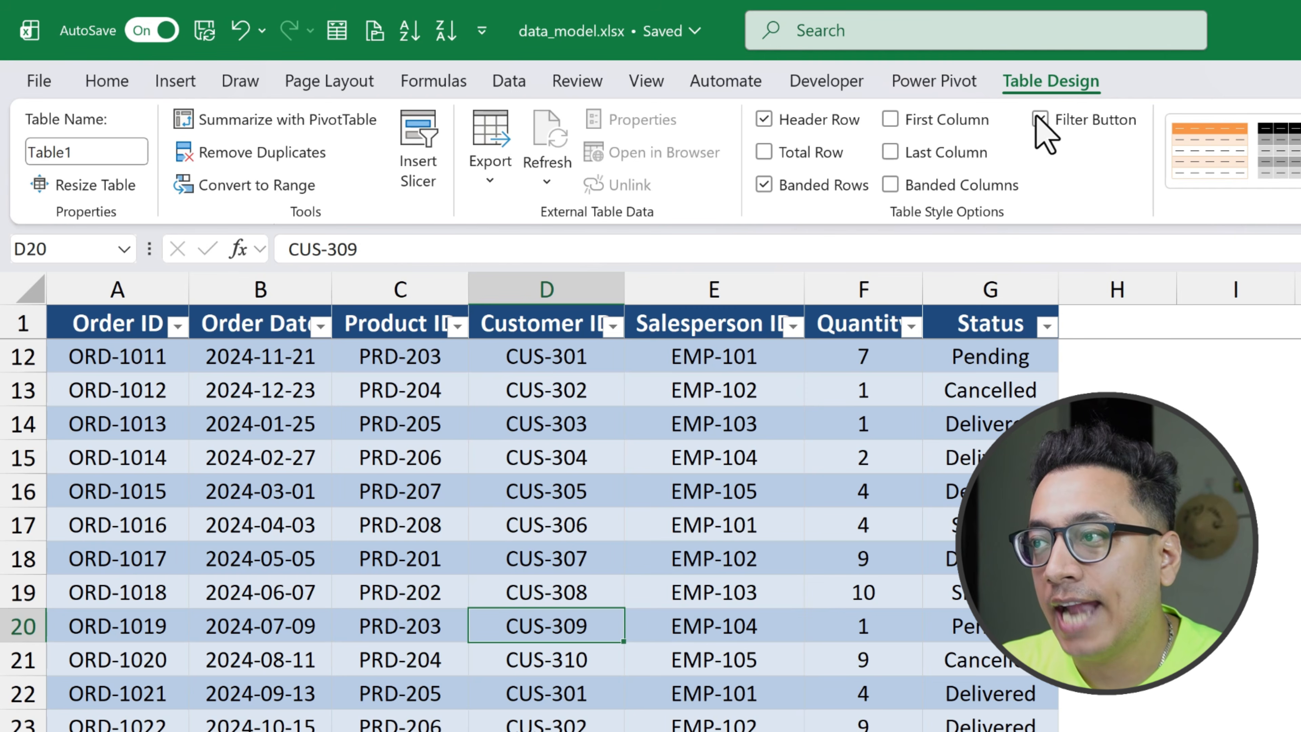
# Rename the new table as Orders
pyautogui.click(105, 154)
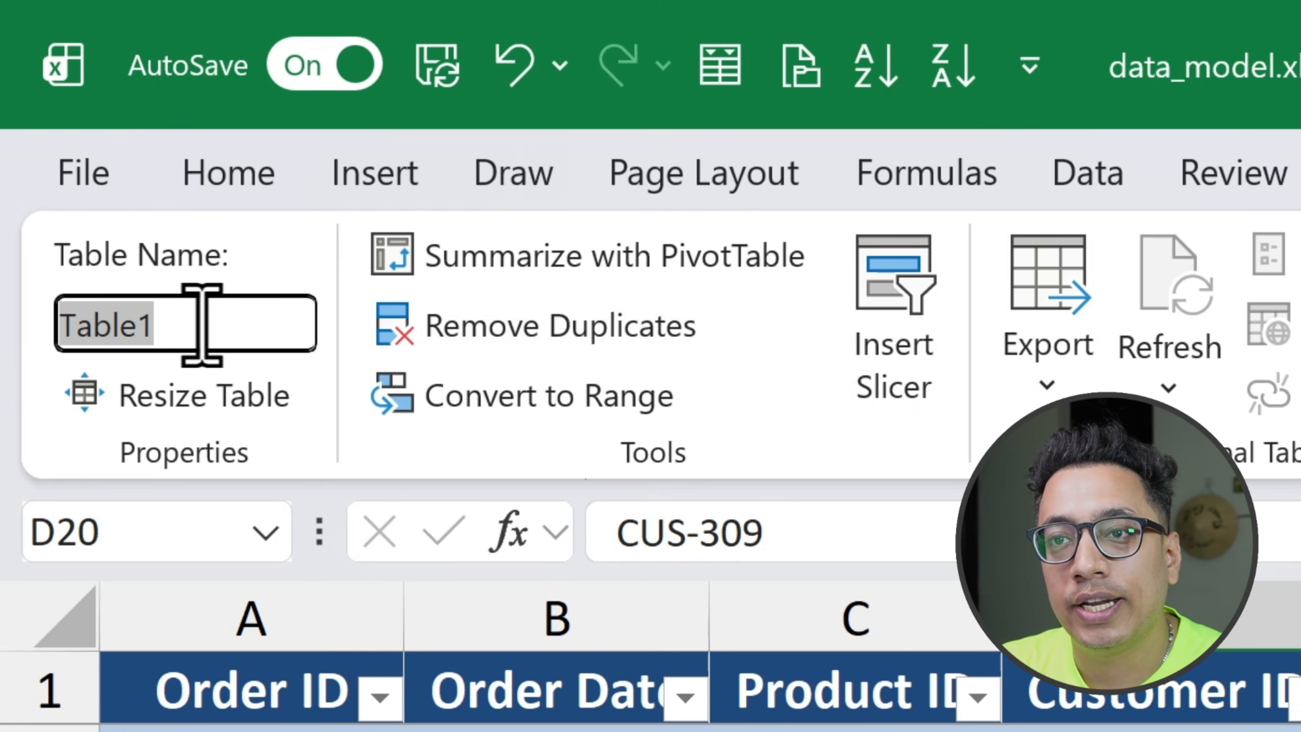
pyautogui.write('Orders')
pyautogui.click(251, 728)
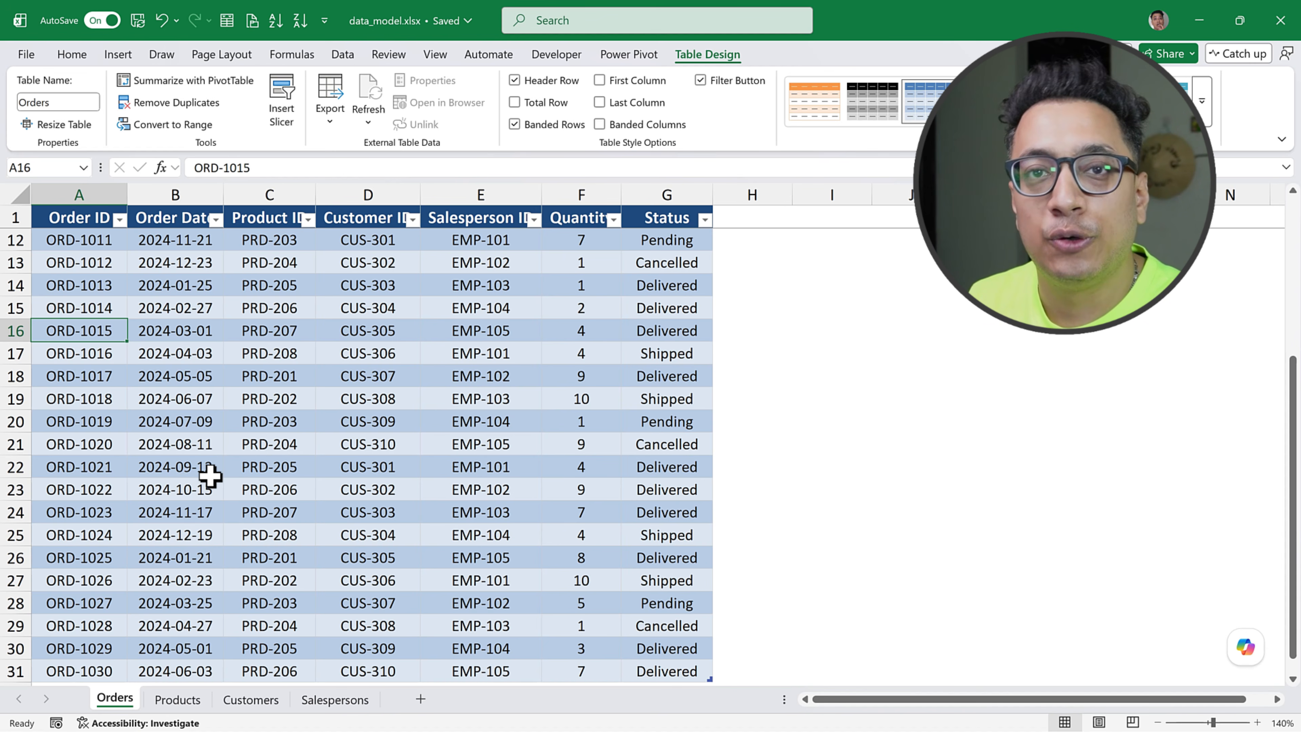
# Check in the COM Add-ins list whether Microsoft Power Pivot for Excel is enabled, and close the list
pyautogui.click(352, 395)
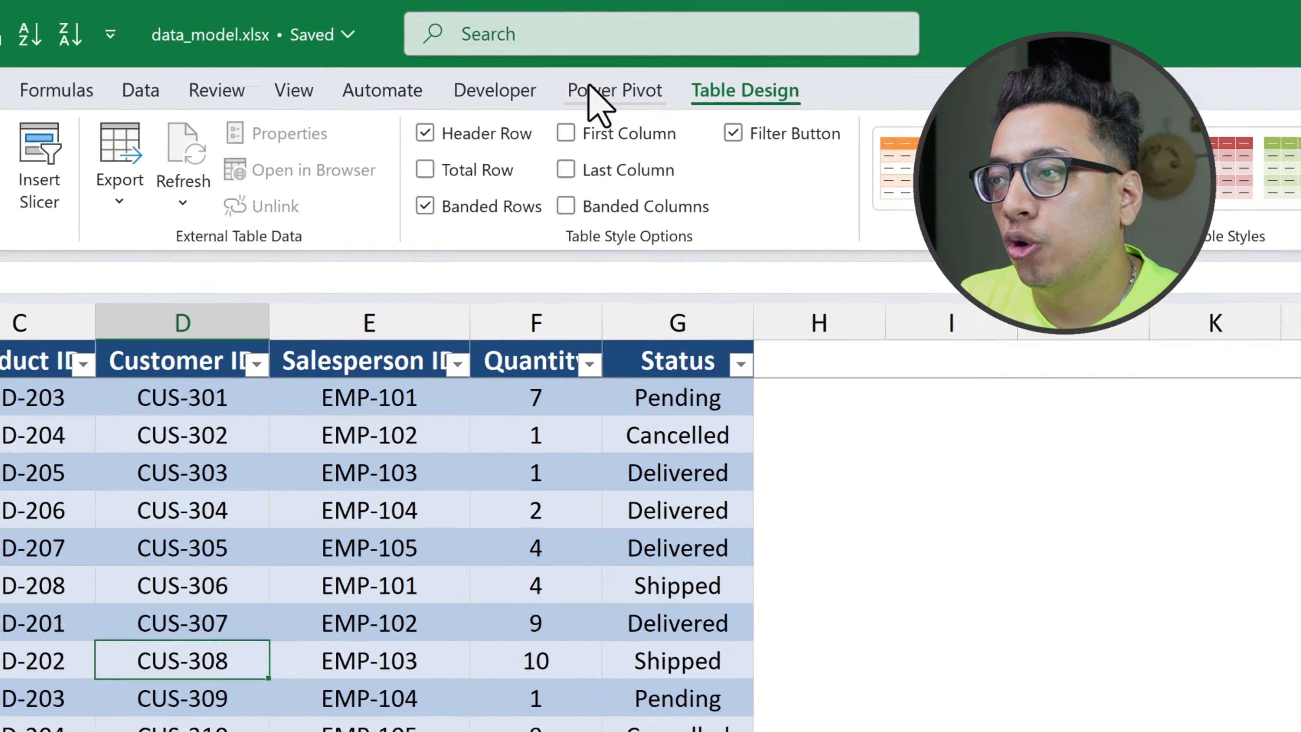
pyautogui.click(594, 92)
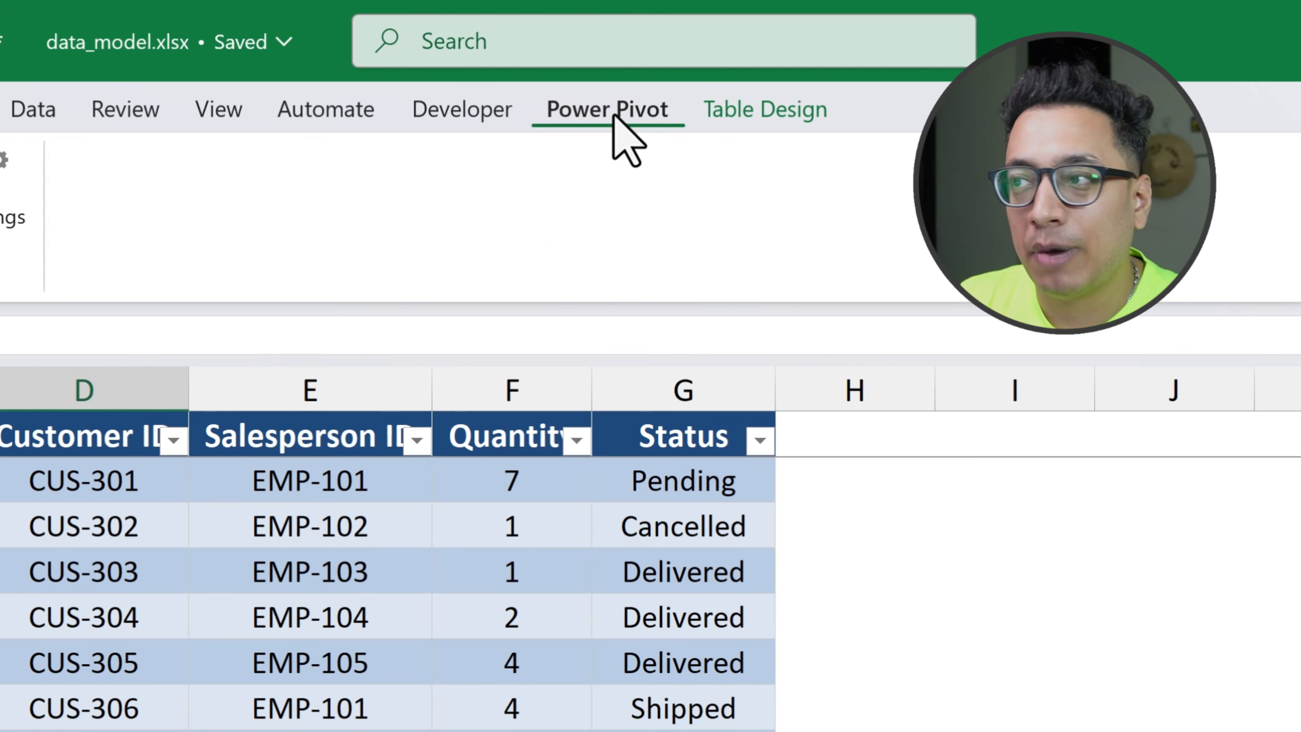
pyautogui.click(467, 114)
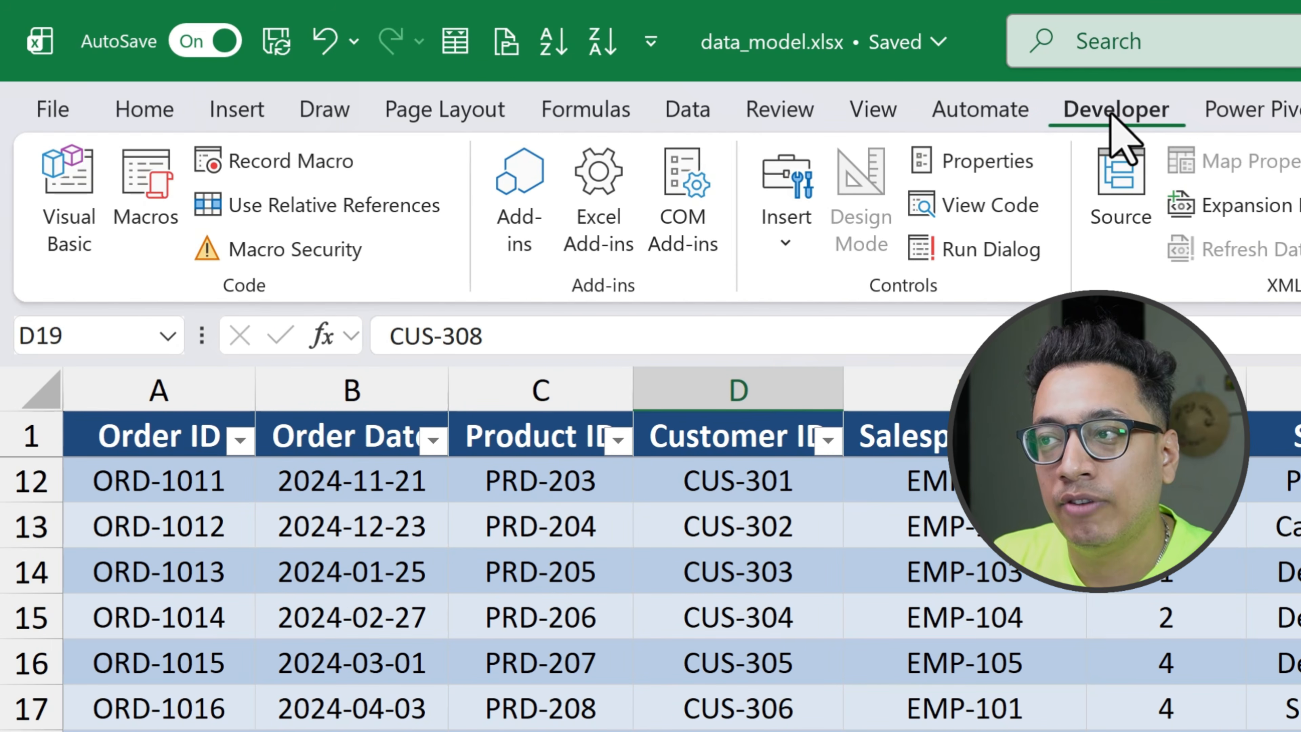
pyautogui.click(686, 220)
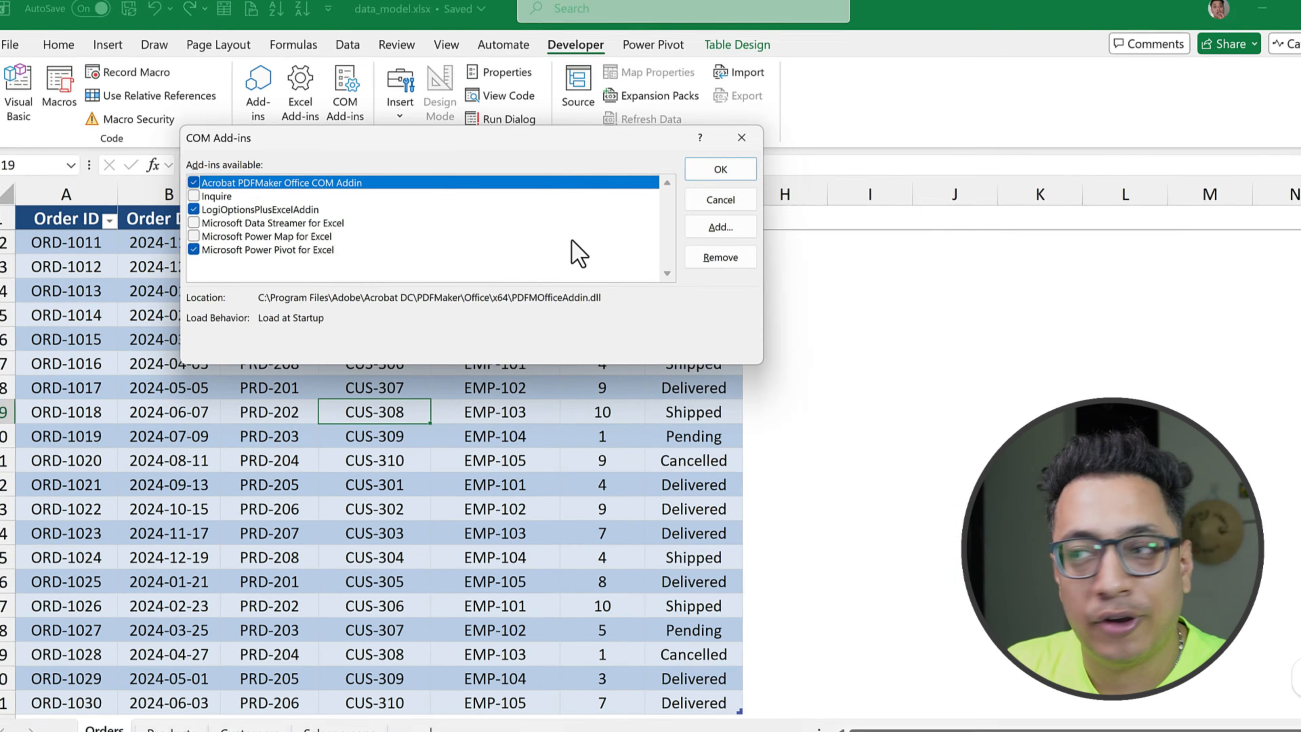
pyautogui.click(1117, 144)
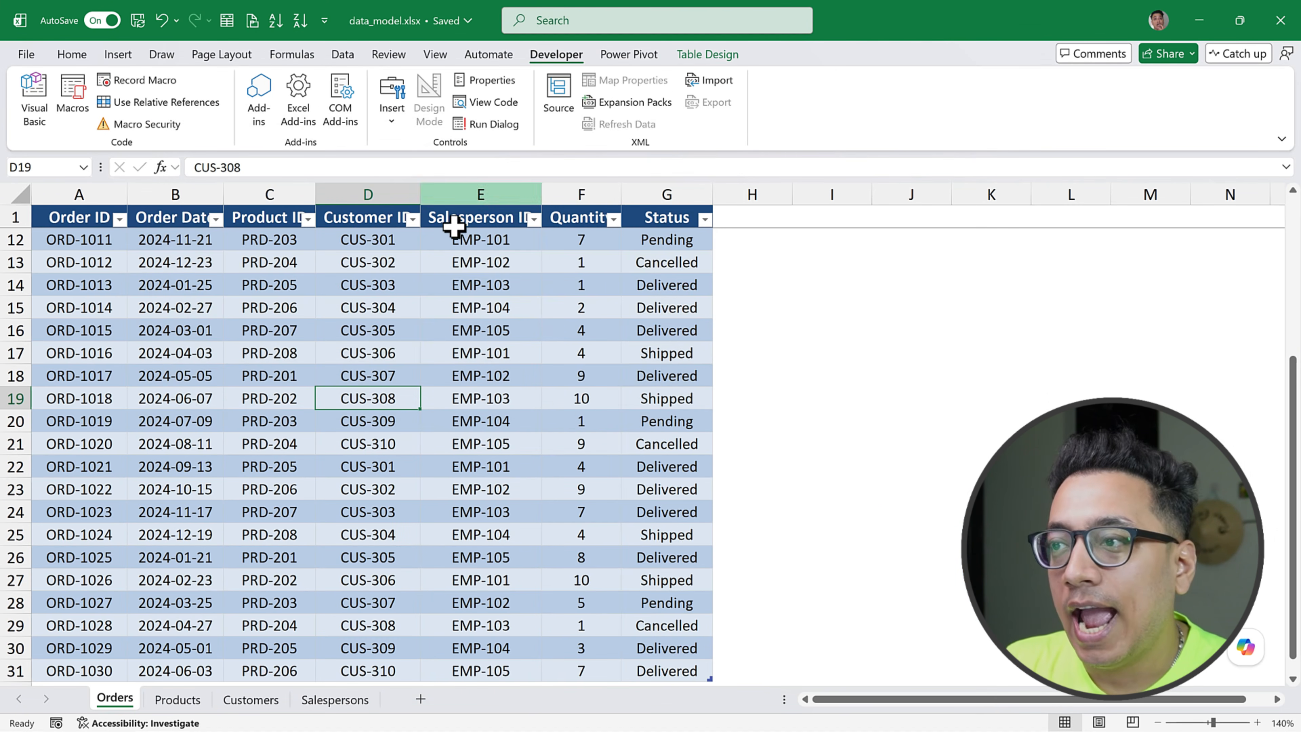
# Add the Orders table to the Power Pivot data model and minimize the Power Pivot window
pyautogui.click(620, 57)
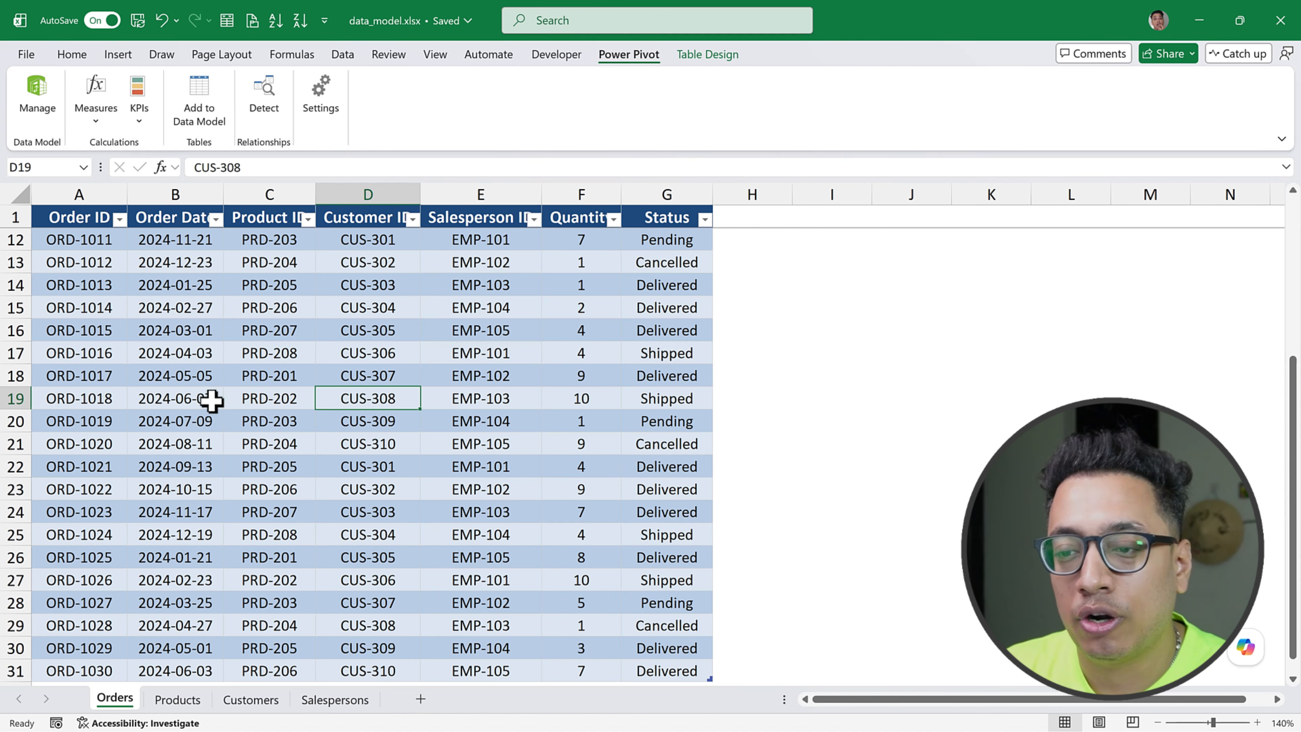
pyautogui.click(198, 354)
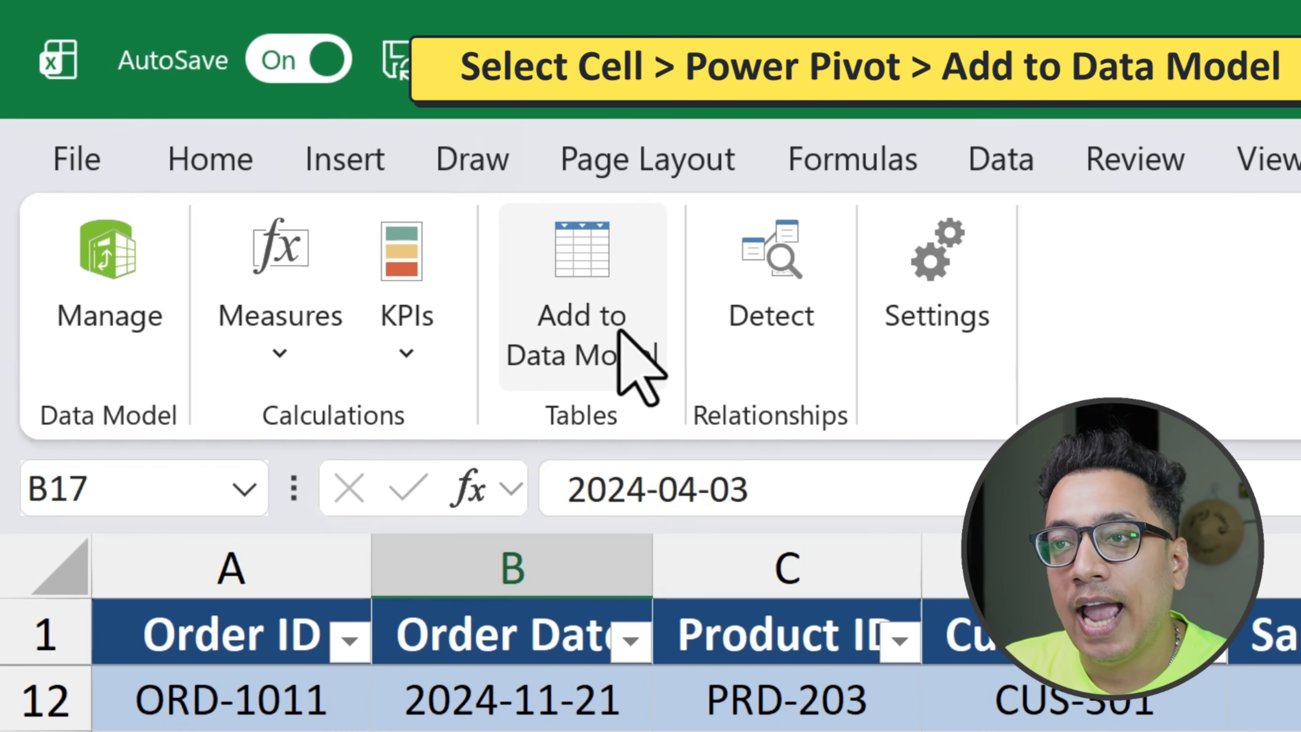
pyautogui.click(619, 333)
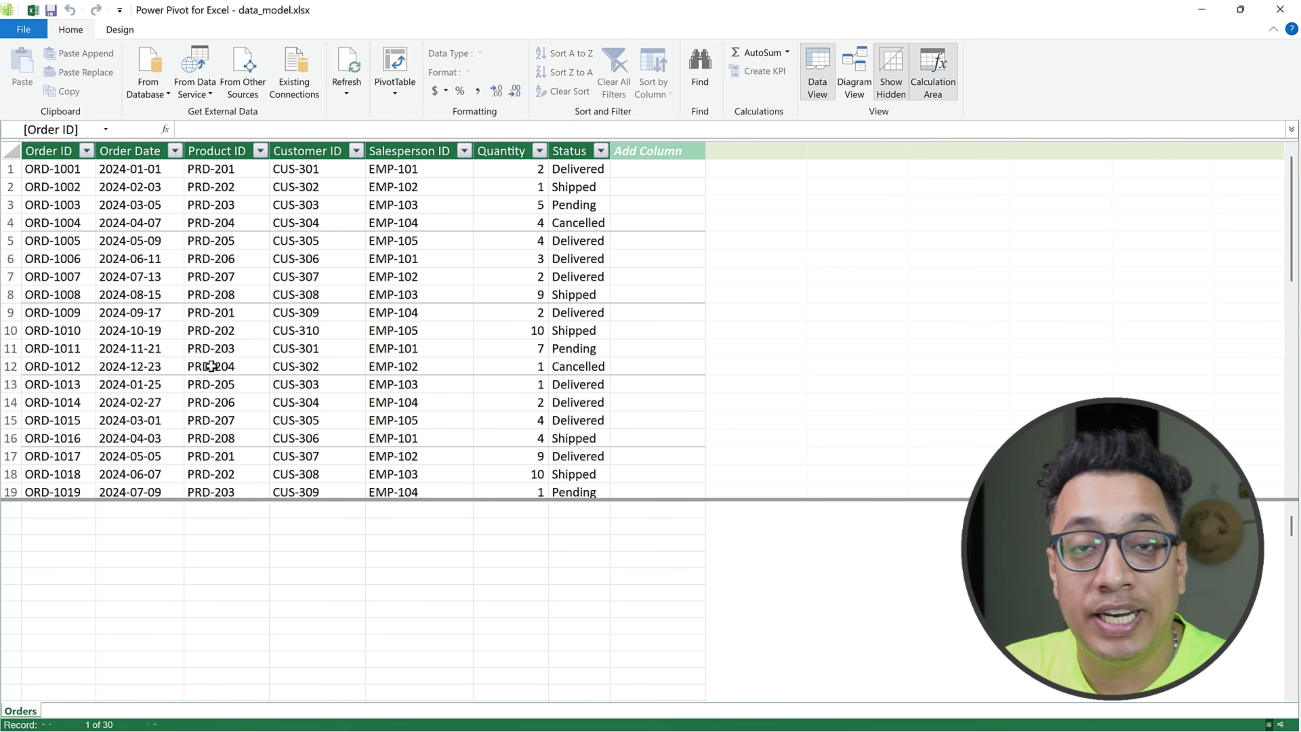
pyautogui.click(1202, 9)
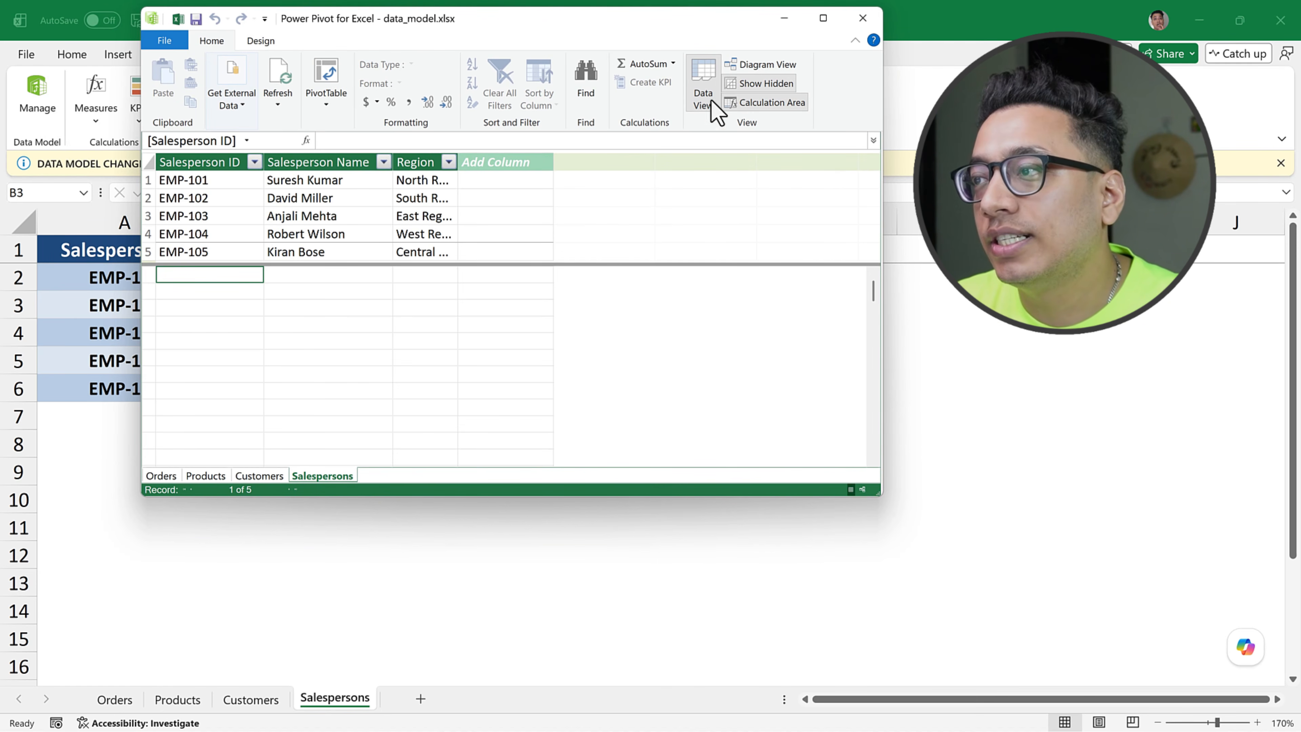
# Show the data model as a maximized diagram and enlarge the Products, Customers and Orders boxes to fit all their fields
pyautogui.click(757, 65)
pyautogui.click(823, 18)
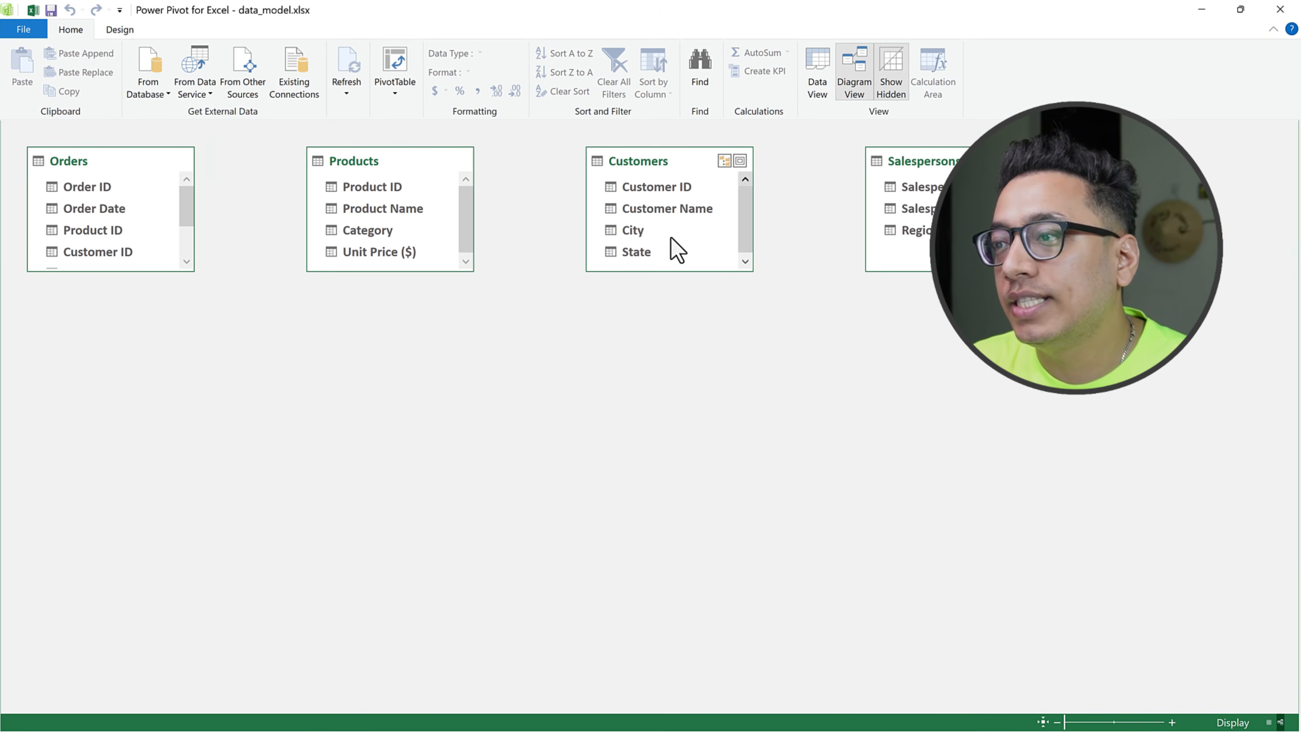
pyautogui.moveTo(368, 270); pyautogui.dragTo(369, 342)
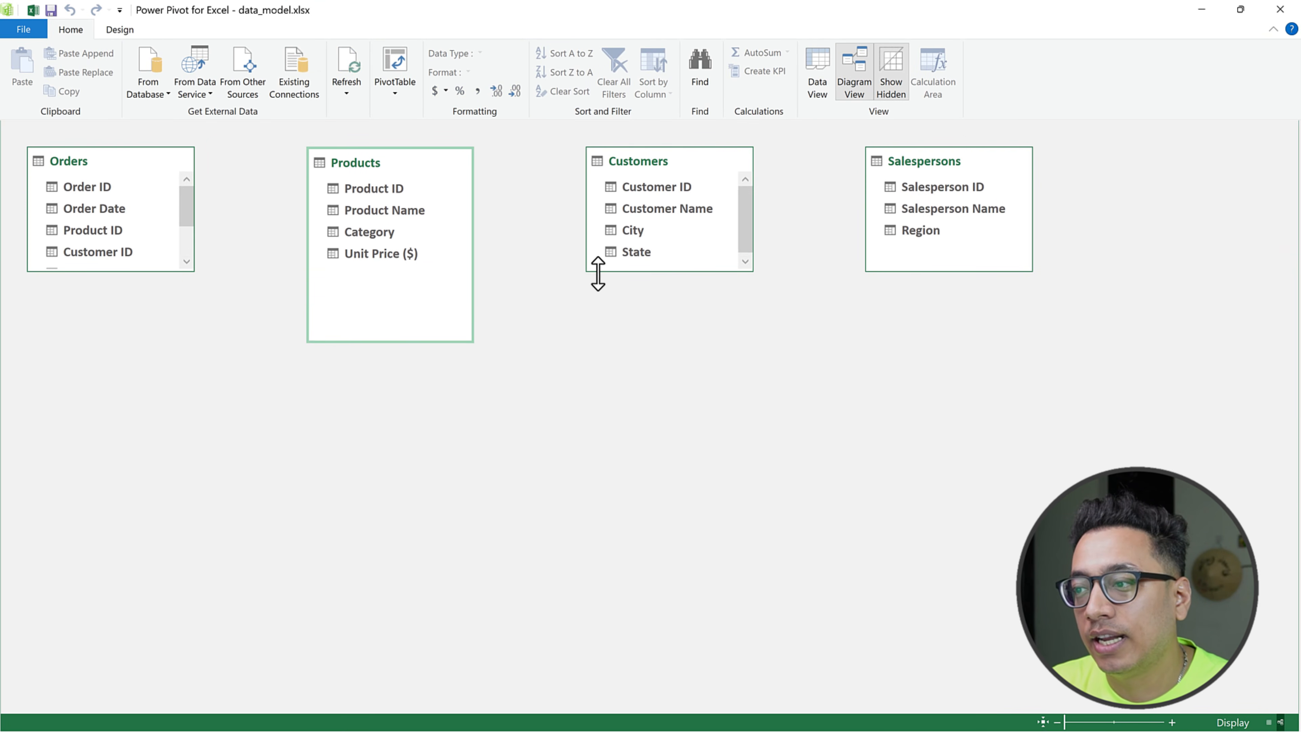
pyautogui.moveTo(594, 271); pyautogui.dragTo(592, 323)
pyautogui.moveTo(168, 270); pyautogui.dragTo(164, 370)
# Examine the ID fields in Orders and the matching ID fields in Products, Customers and Salespersons
pyautogui.click(227, 221)
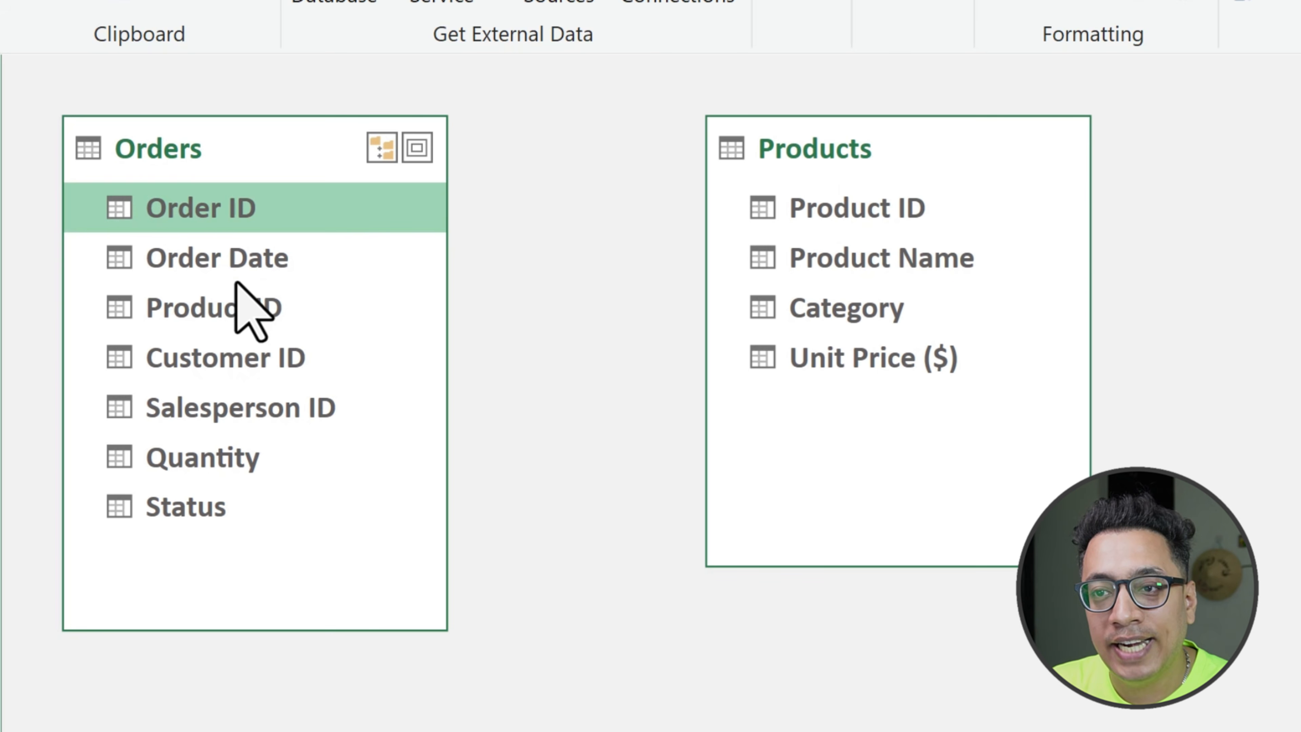
pyautogui.click(236, 306)
pyautogui.click(246, 356)
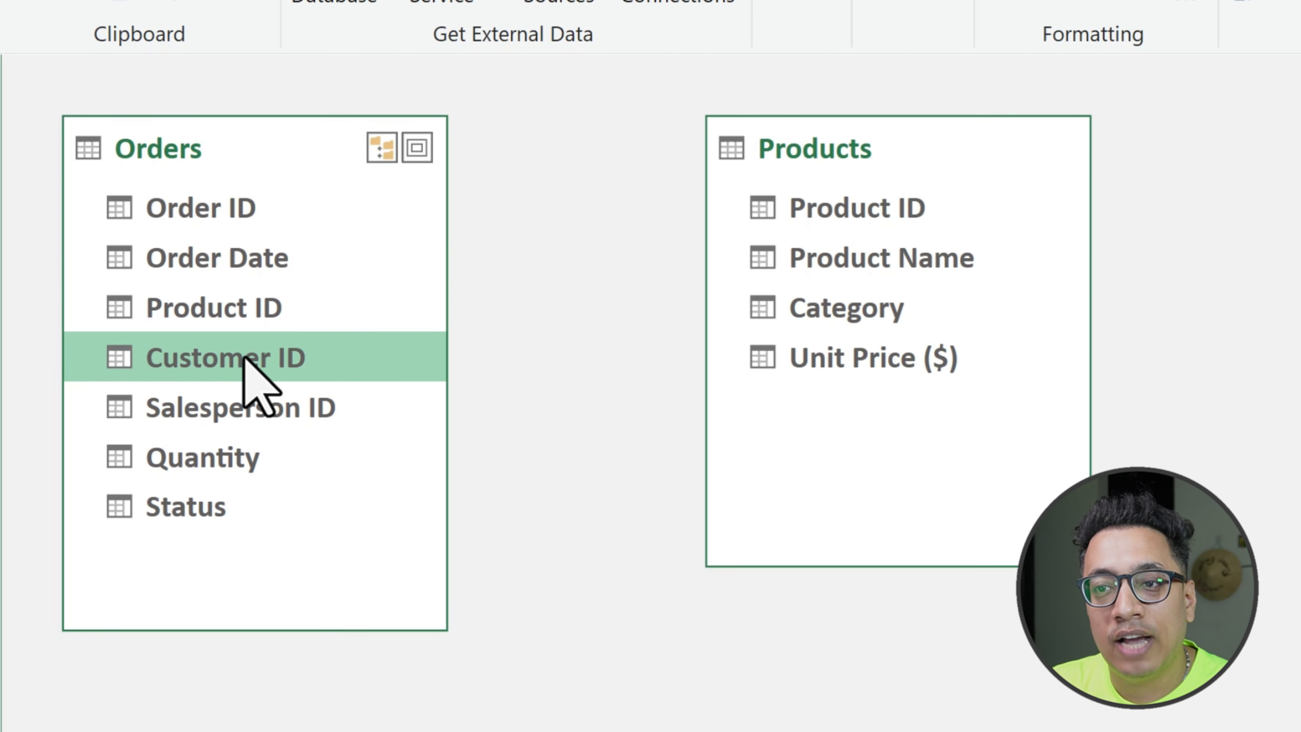
pyautogui.click(269, 408)
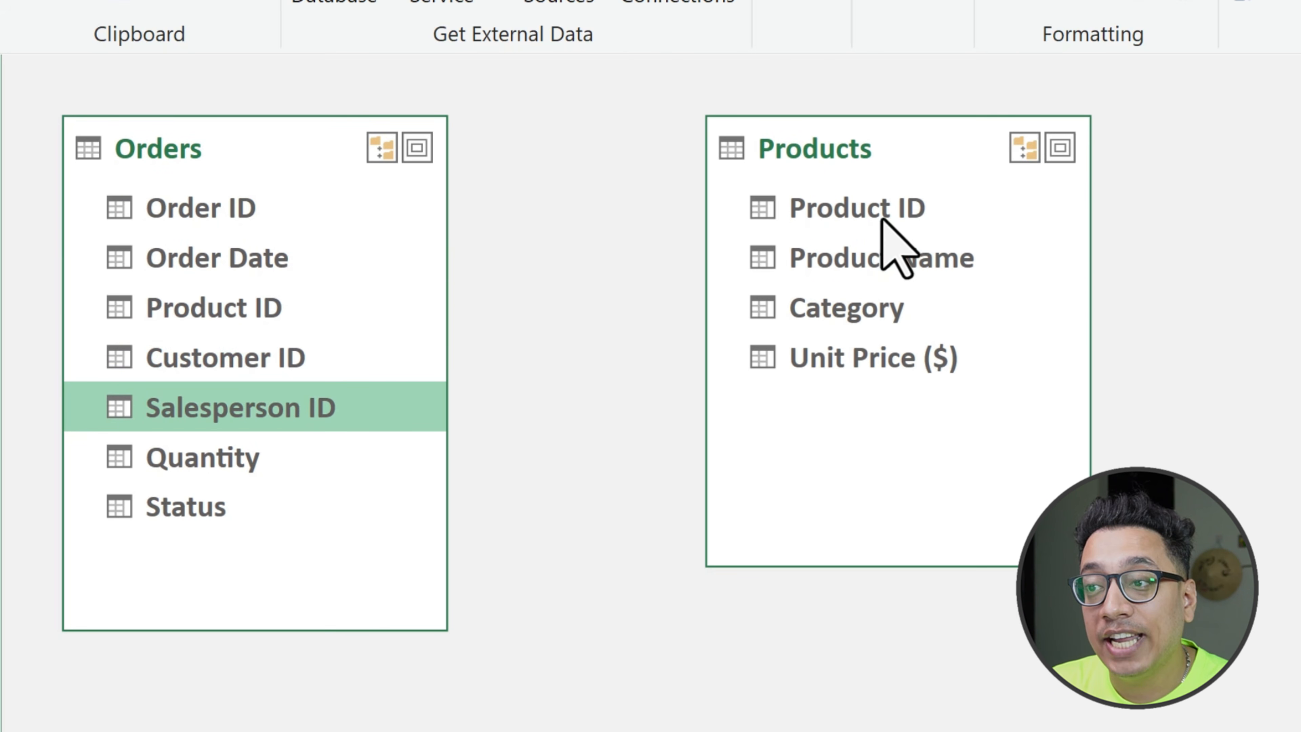
pyautogui.click(844, 210)
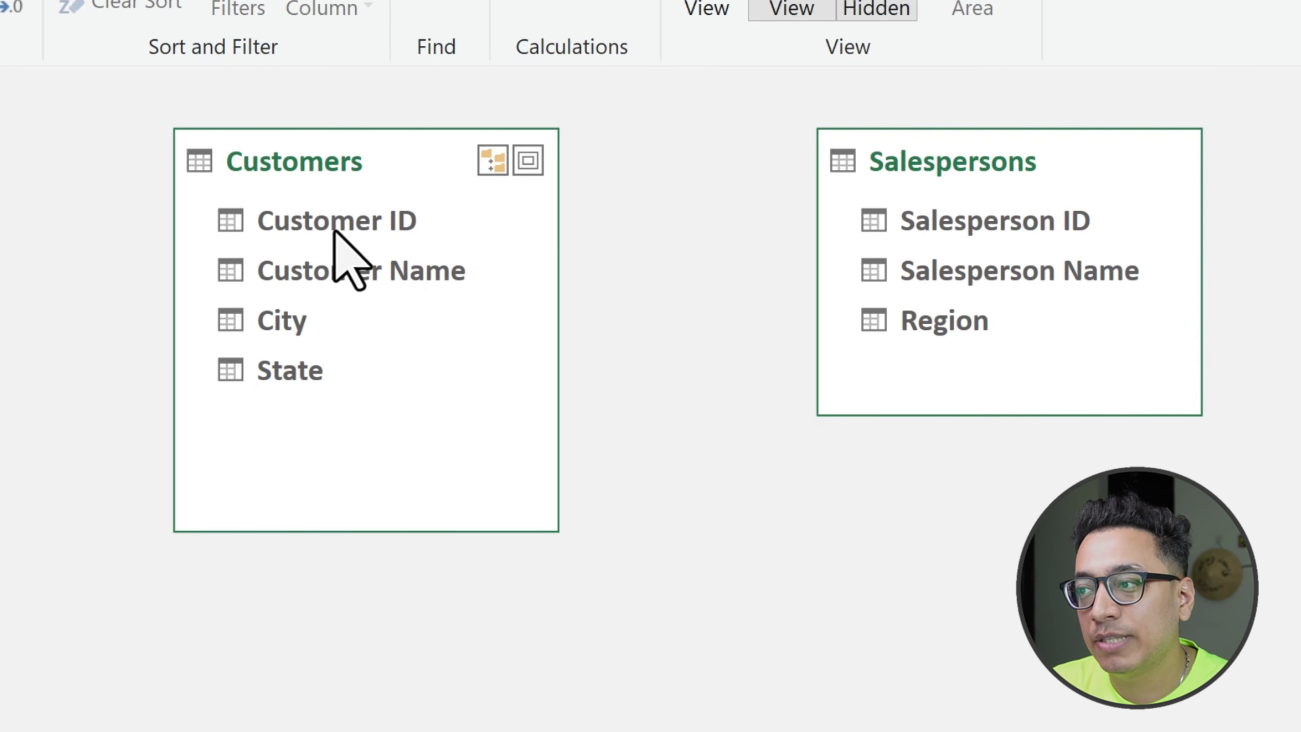
pyautogui.click(336, 226)
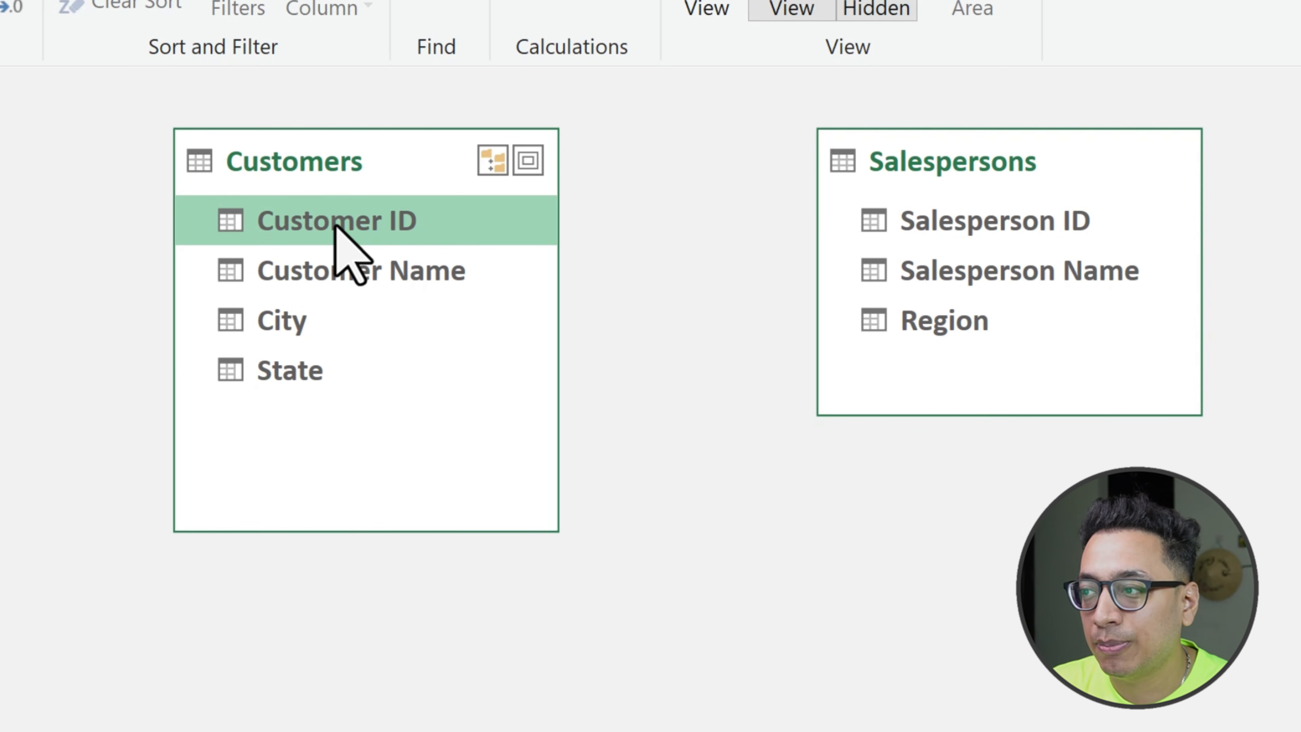
pyautogui.click(912, 157)
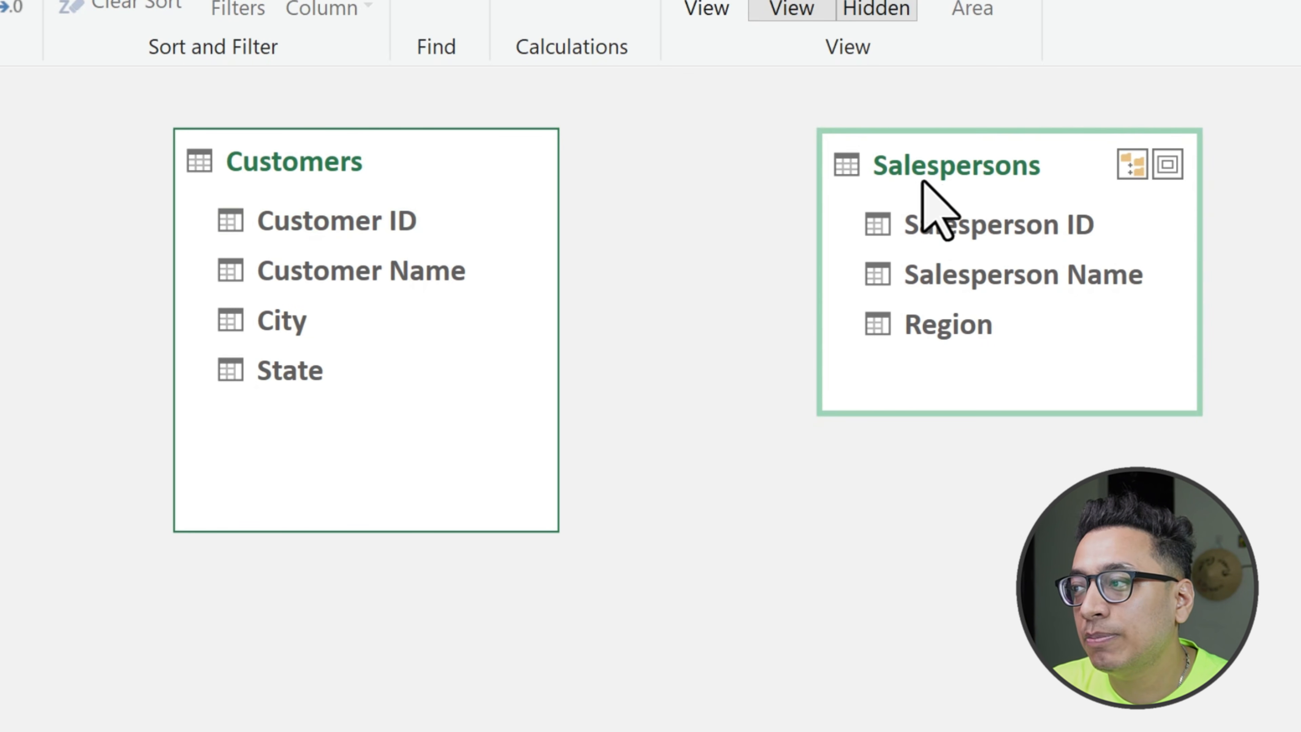
pyautogui.click(979, 232)
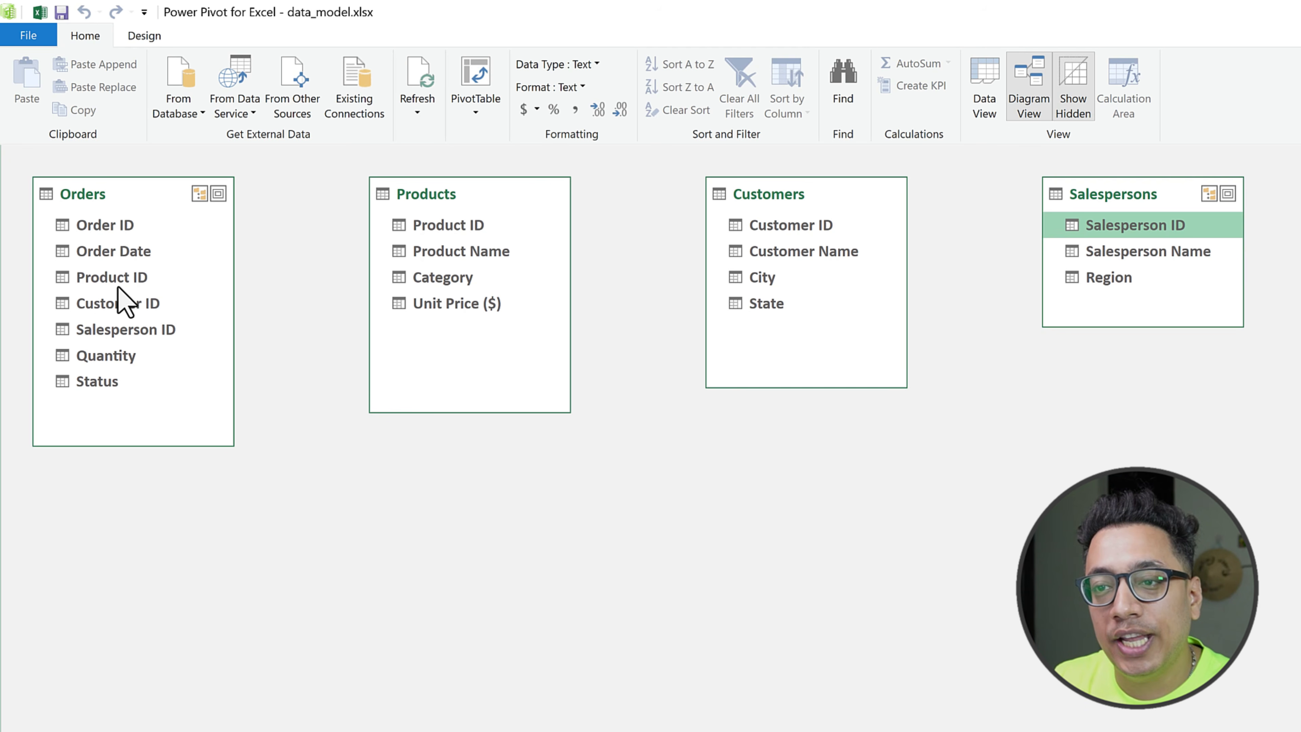
# Relate Orders to Products by Product ID, to Customers by Customer ID, and to Salespersons by Salesperson ID
pyautogui.click(134, 279)
pyautogui.moveTo(139, 281); pyautogui.dragTo(402, 231)
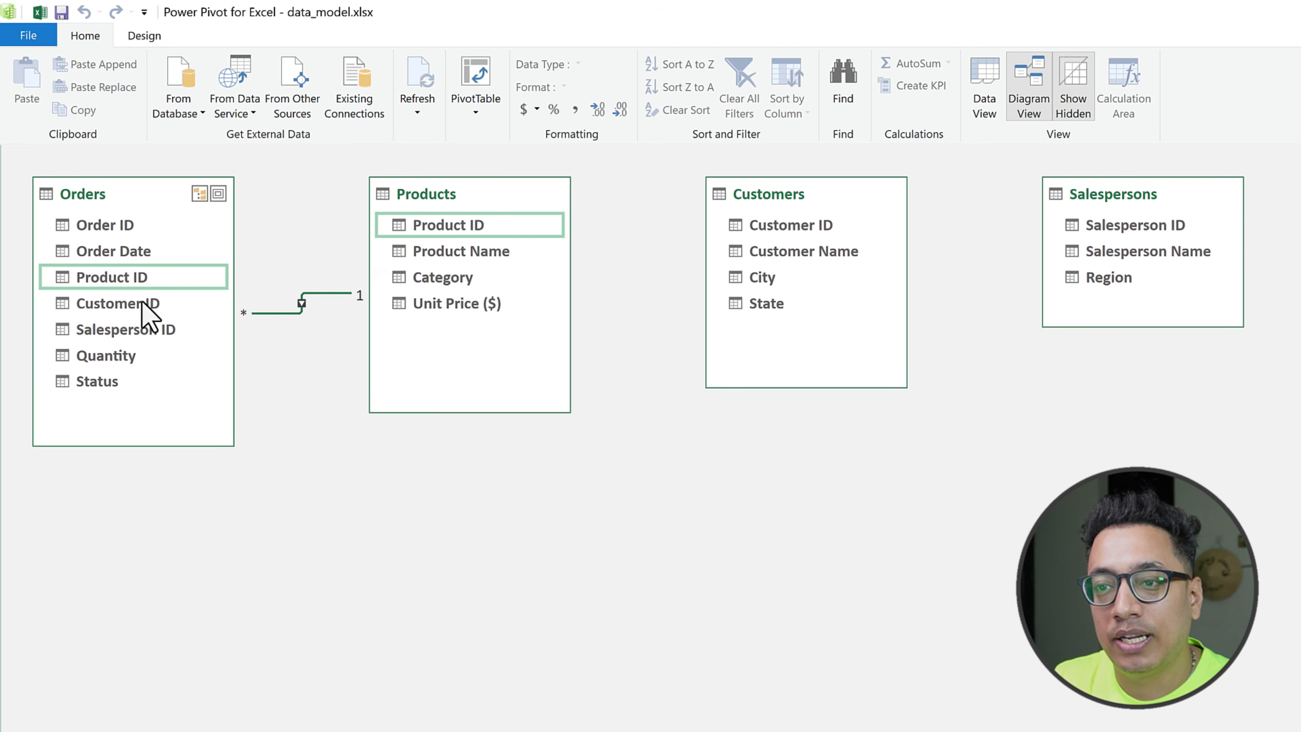
pyautogui.moveTo(143, 303); pyautogui.dragTo(742, 232)
pyautogui.click(127, 335)
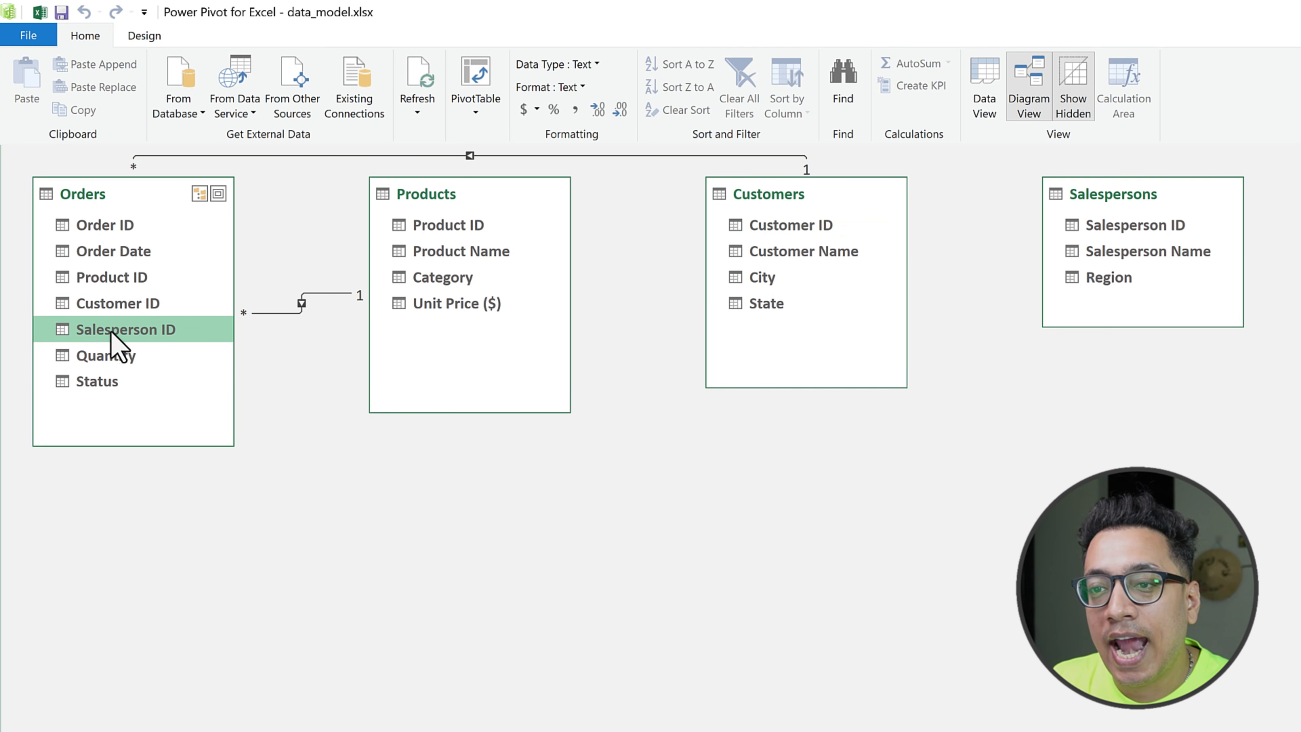
pyautogui.moveTo(112, 333); pyautogui.dragTo(1080, 234)
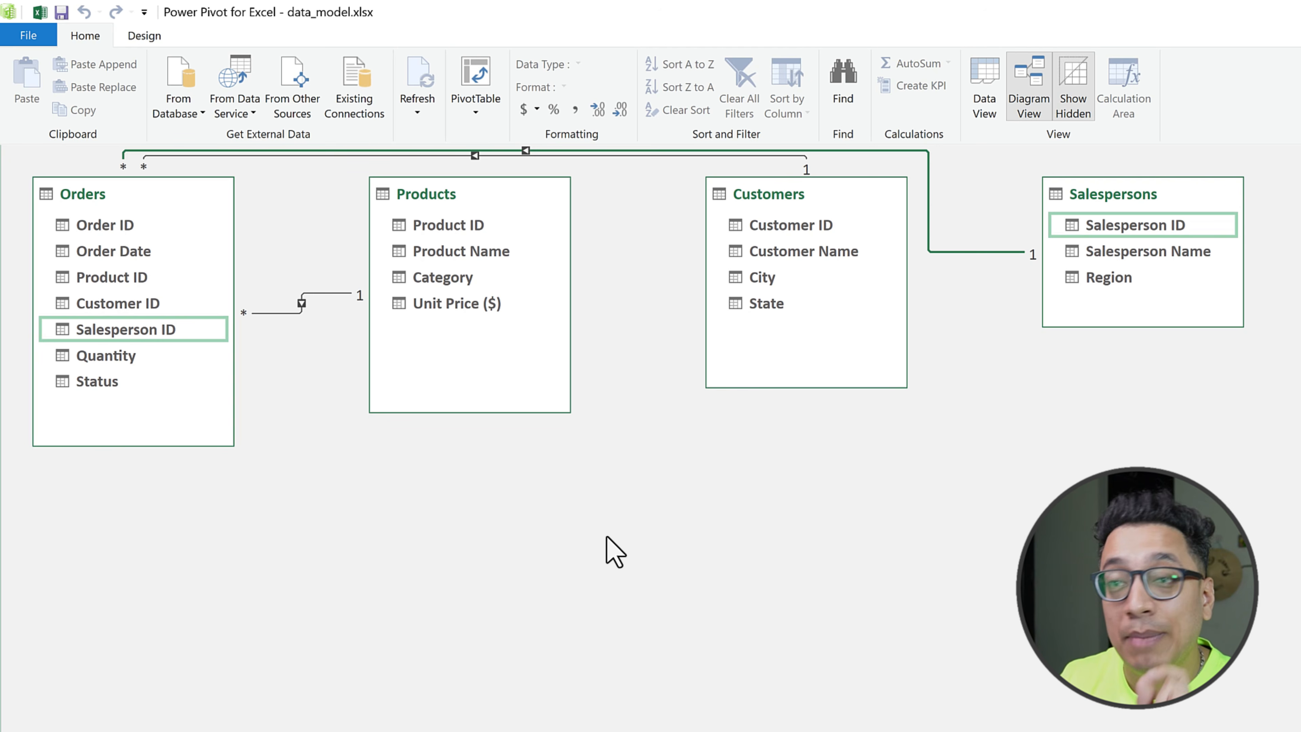
# Create a PivotTable from the data model on a new worksheet and add Customer Name from Customers as its rows
pyautogui.click(477, 78)
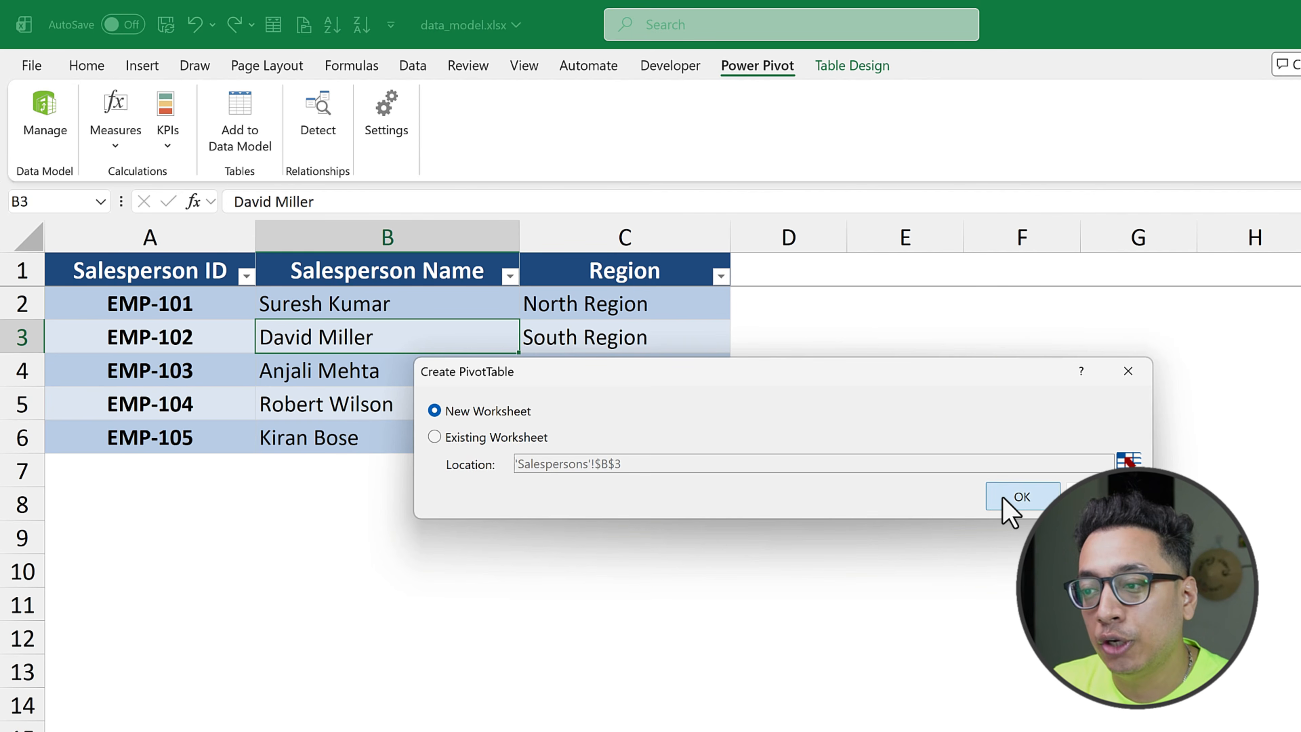
pyautogui.click(1008, 507)
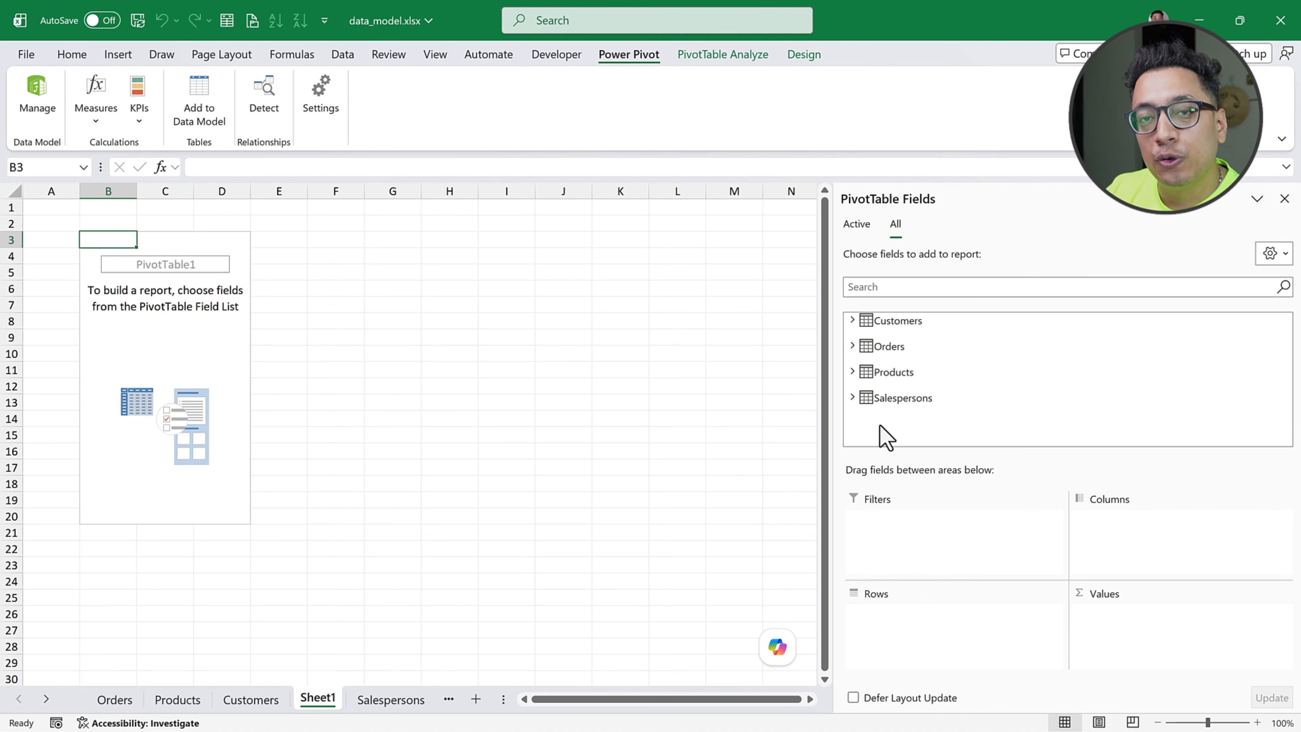
pyautogui.click(898, 320)
pyautogui.moveTo(917, 359); pyautogui.dragTo(920, 661)
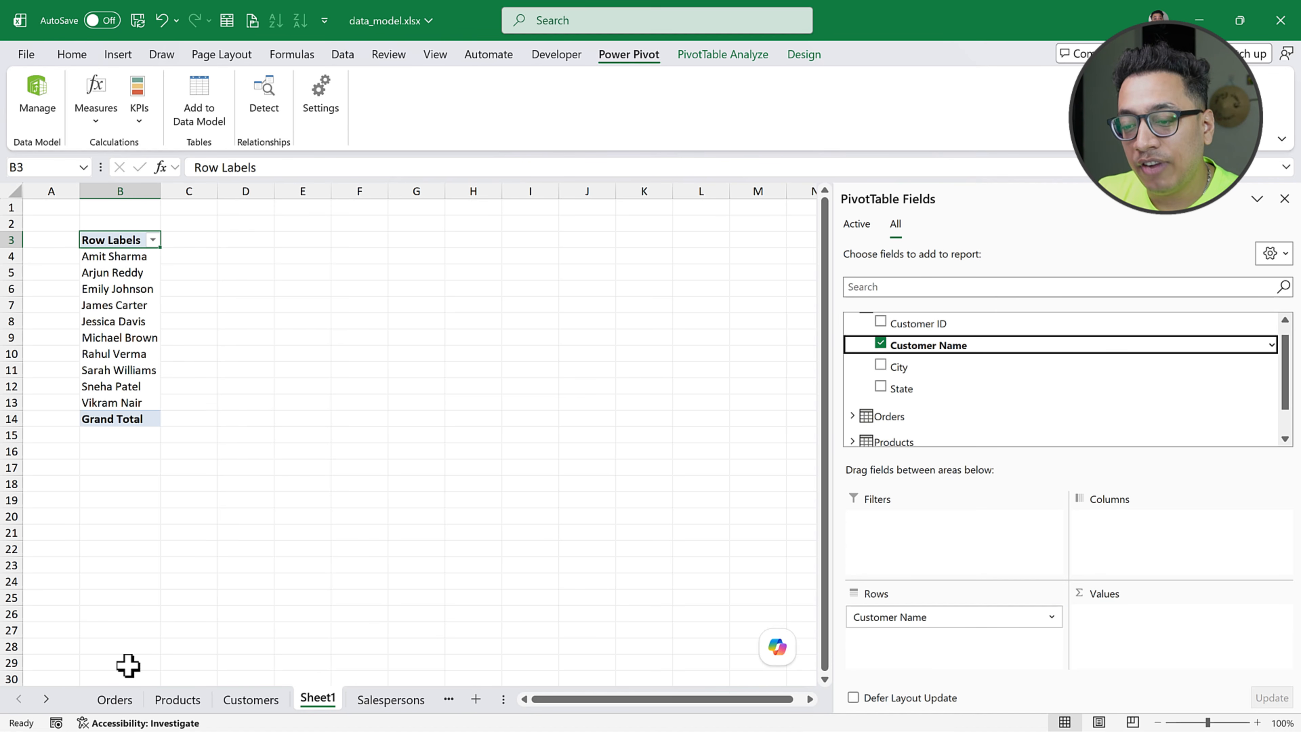
# Review the Orders and Products sheets, and start a new measure named Total Value in the Orders table
pyautogui.click(114, 699)
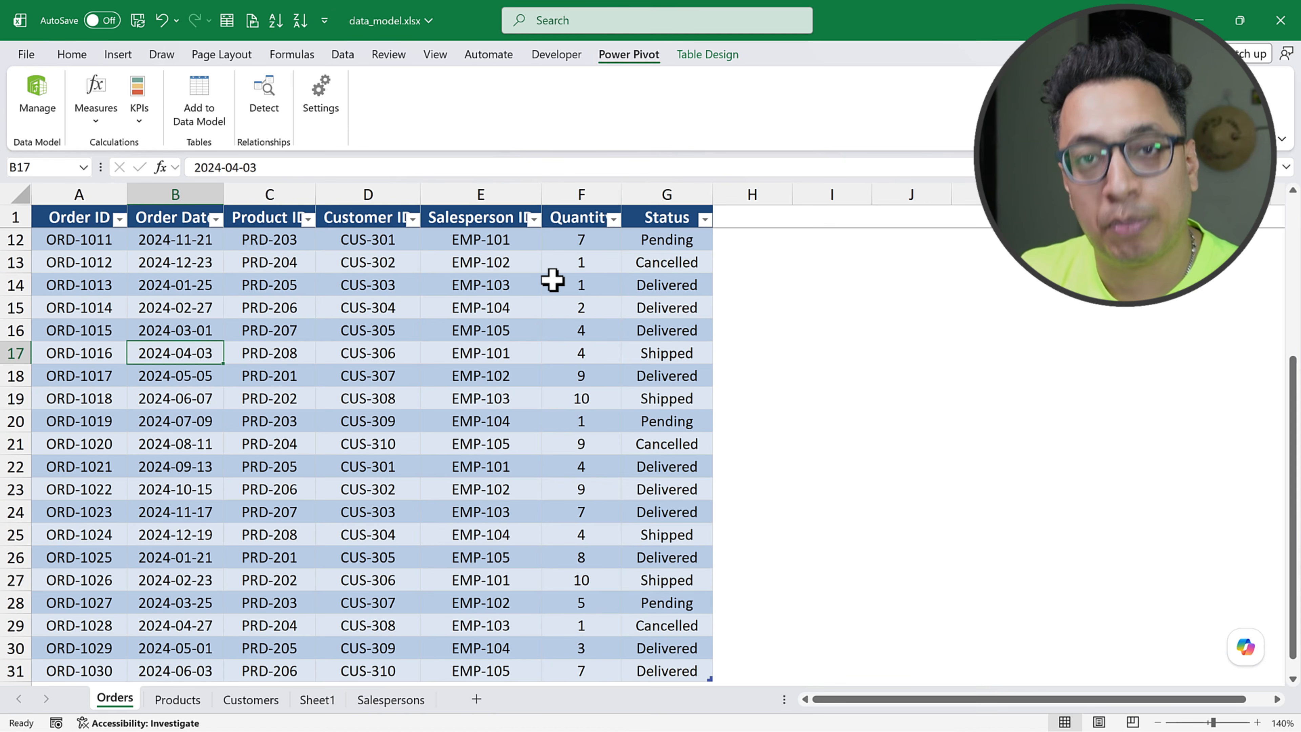
pyautogui.click(177, 700)
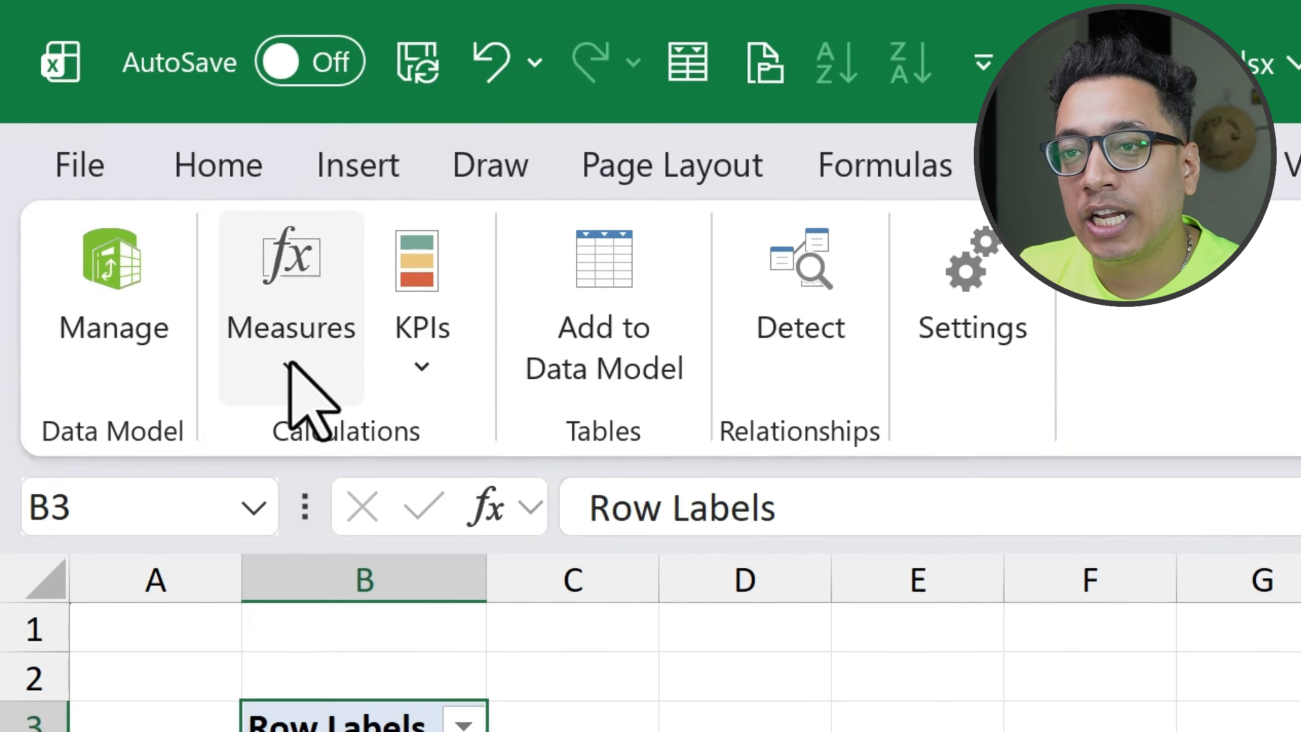
pyautogui.click(290, 362)
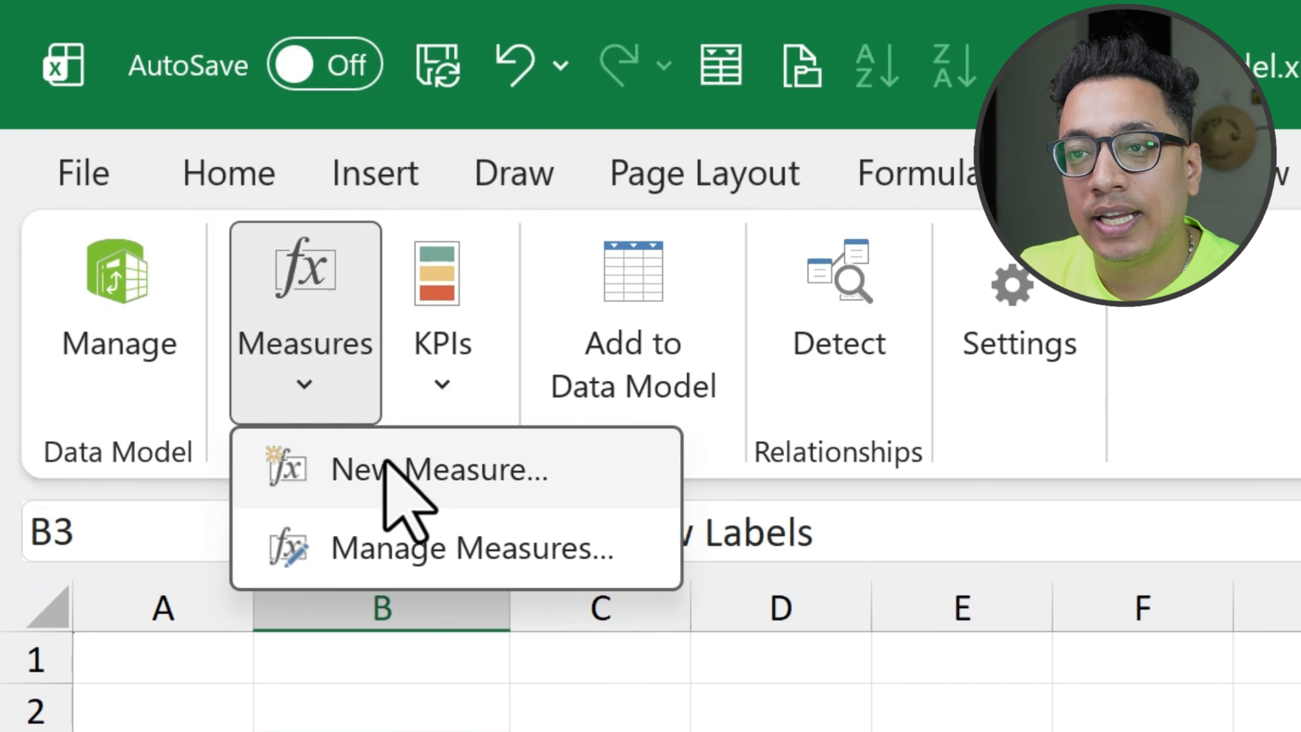
pyautogui.click(409, 461)
pyautogui.moveTo(1116, 551); pyautogui.dragTo(792, 538)
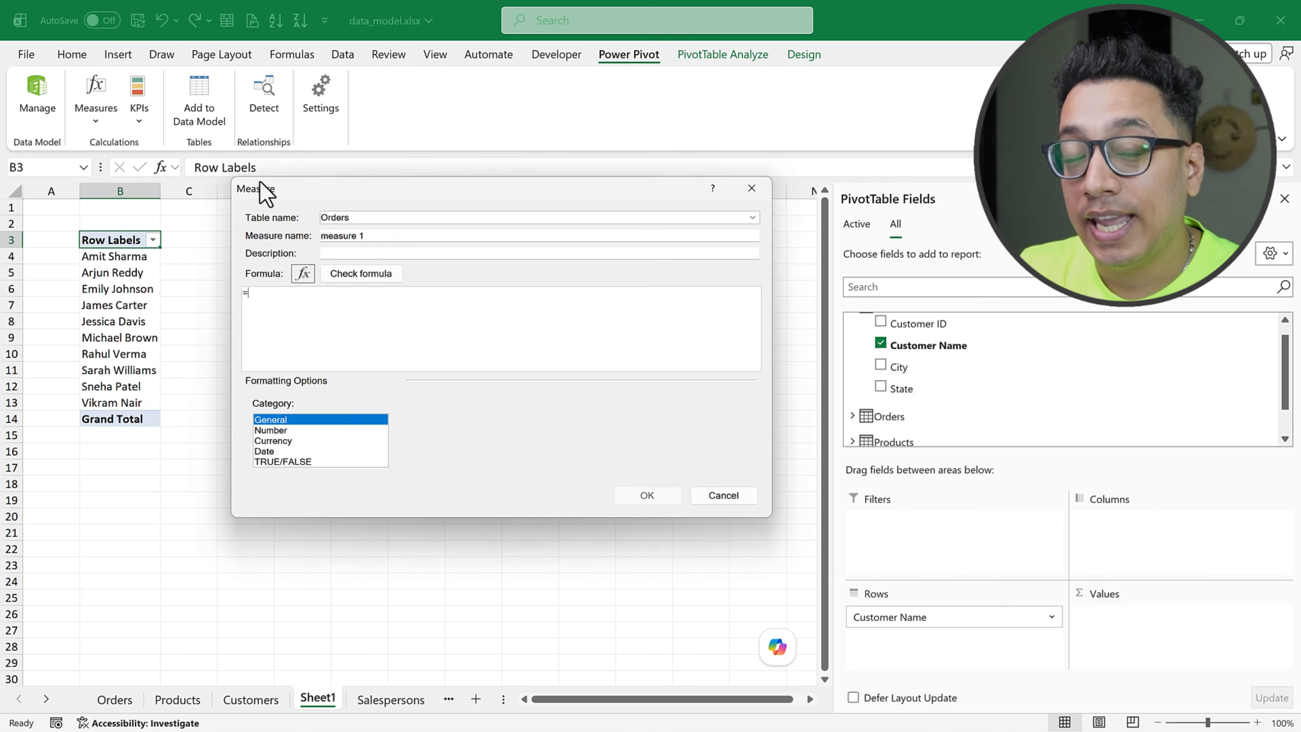
pyautogui.click(368, 230)
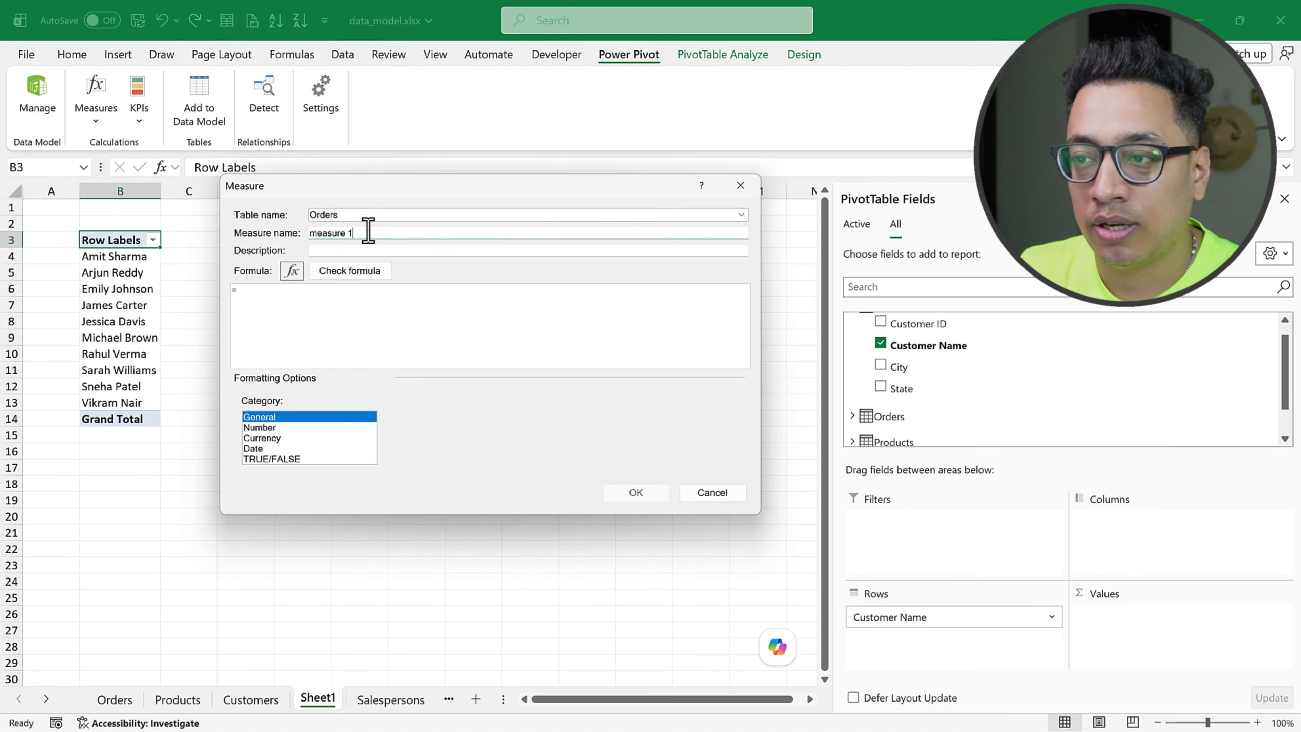
pyautogui.hotkey('ctrl', 'a')
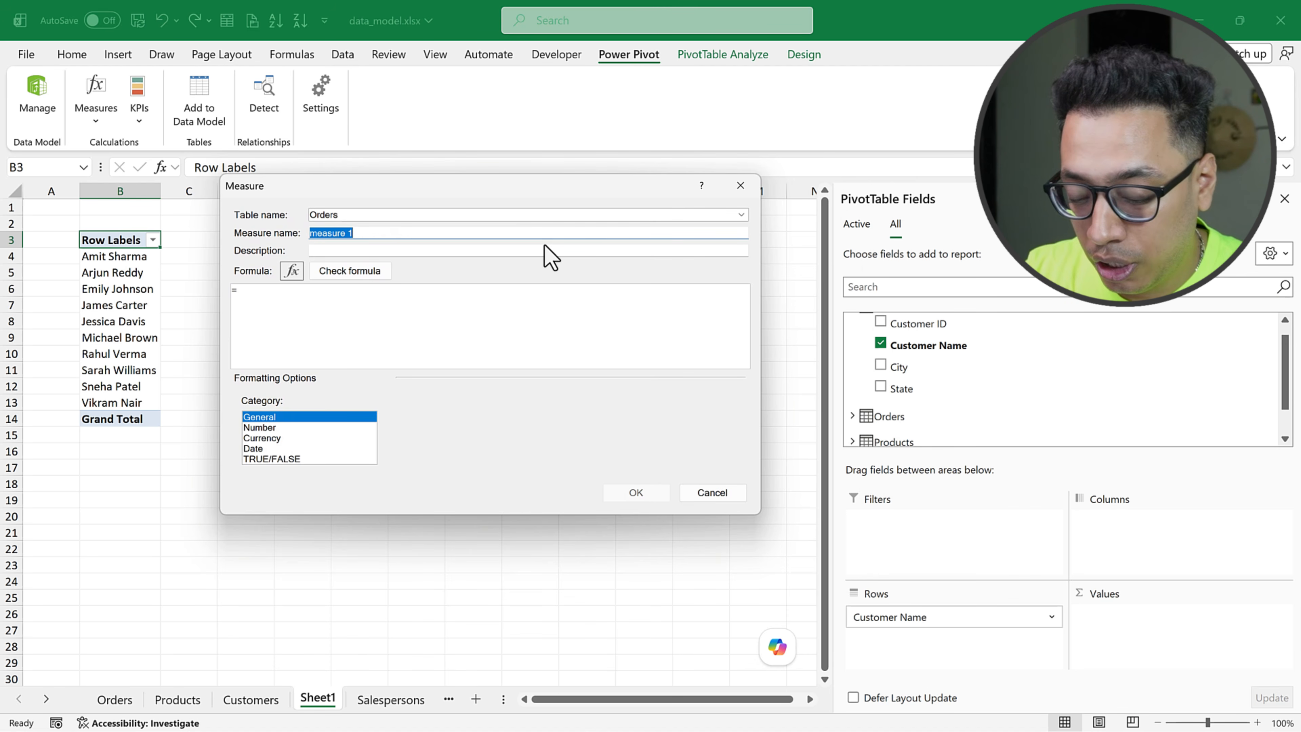
pyautogui.write('Total Va')
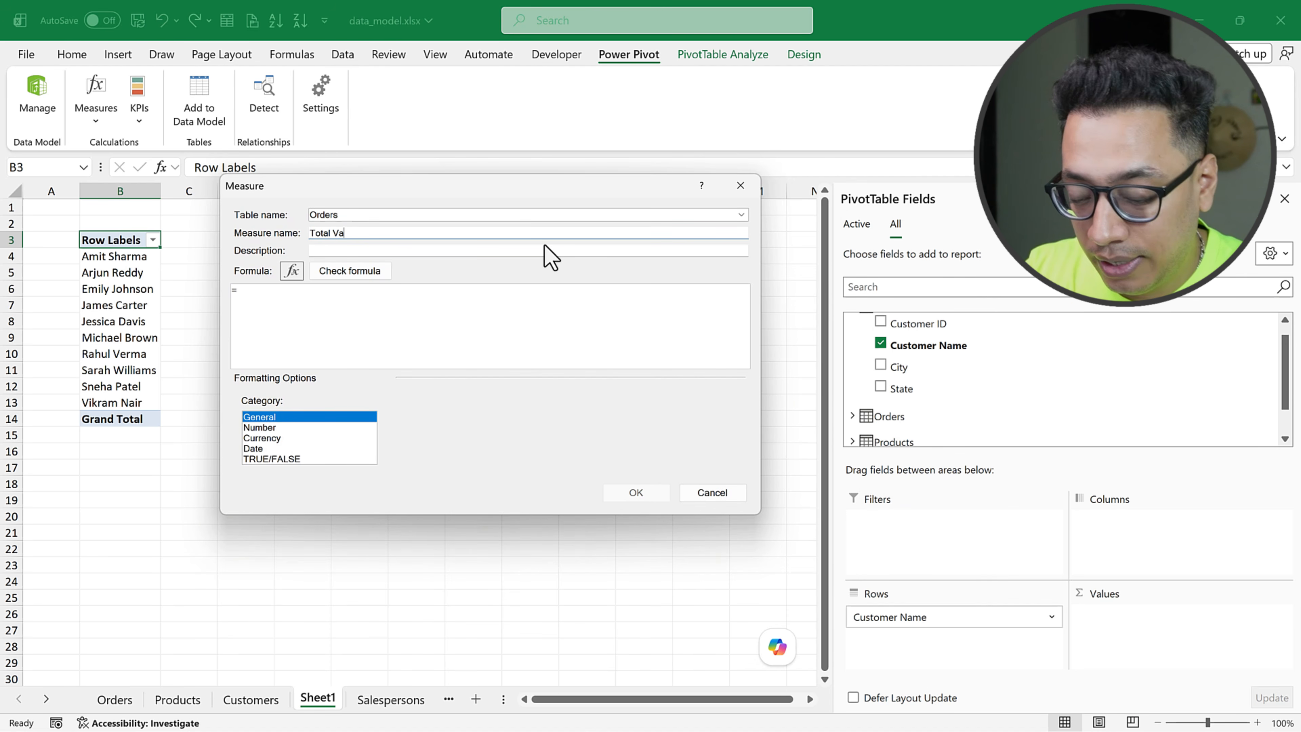
pyautogui.write('lue')
# Begin the measure's formula with SUMX, using the Orders table as its first argument
pyautogui.click(408, 306)
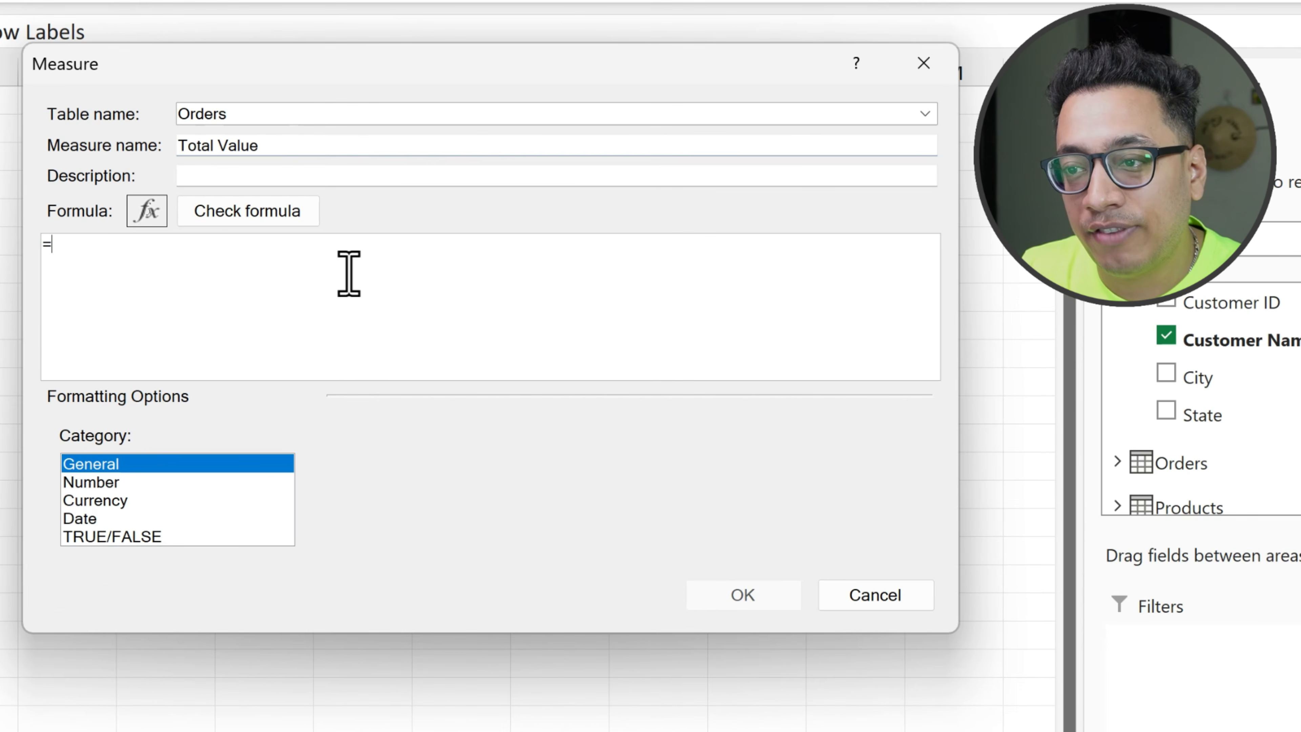
pyautogui.write('Sum')
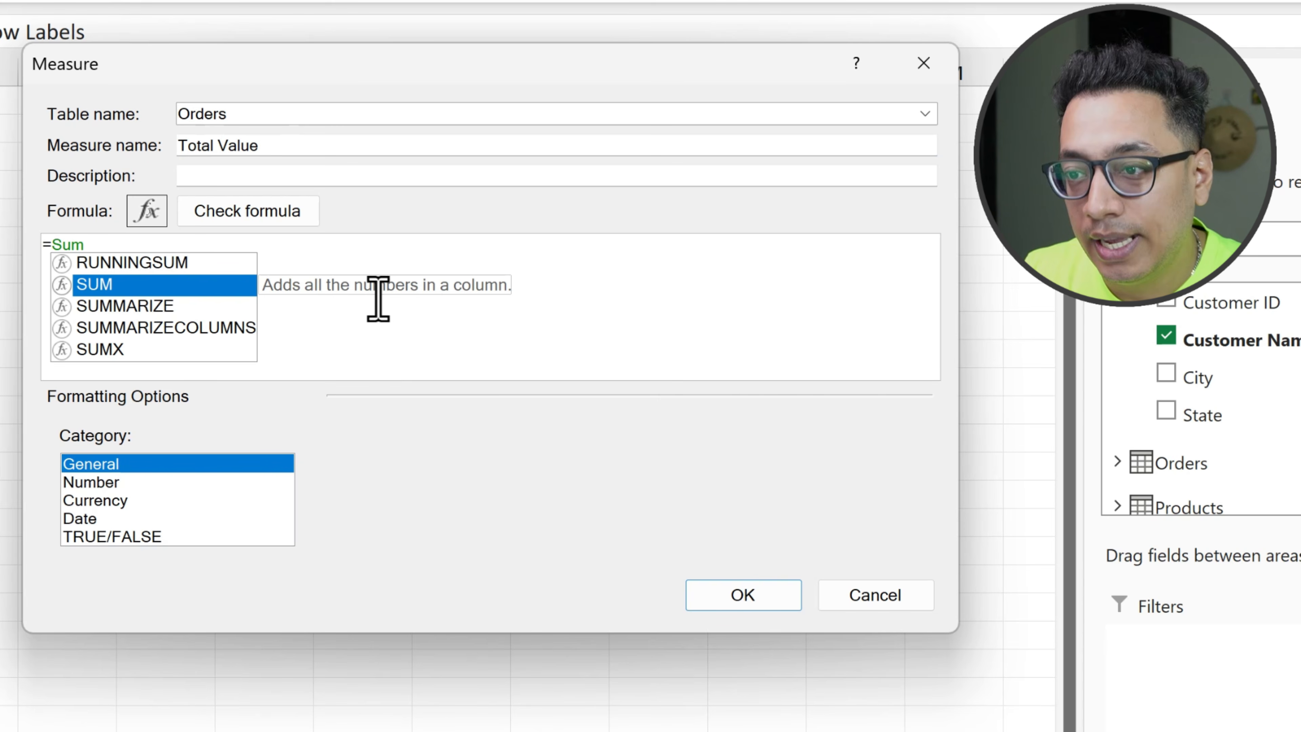
pyautogui.press('Down')
pyautogui.press('Down')
pyautogui.press('Down')
pyautogui.press('Tab')
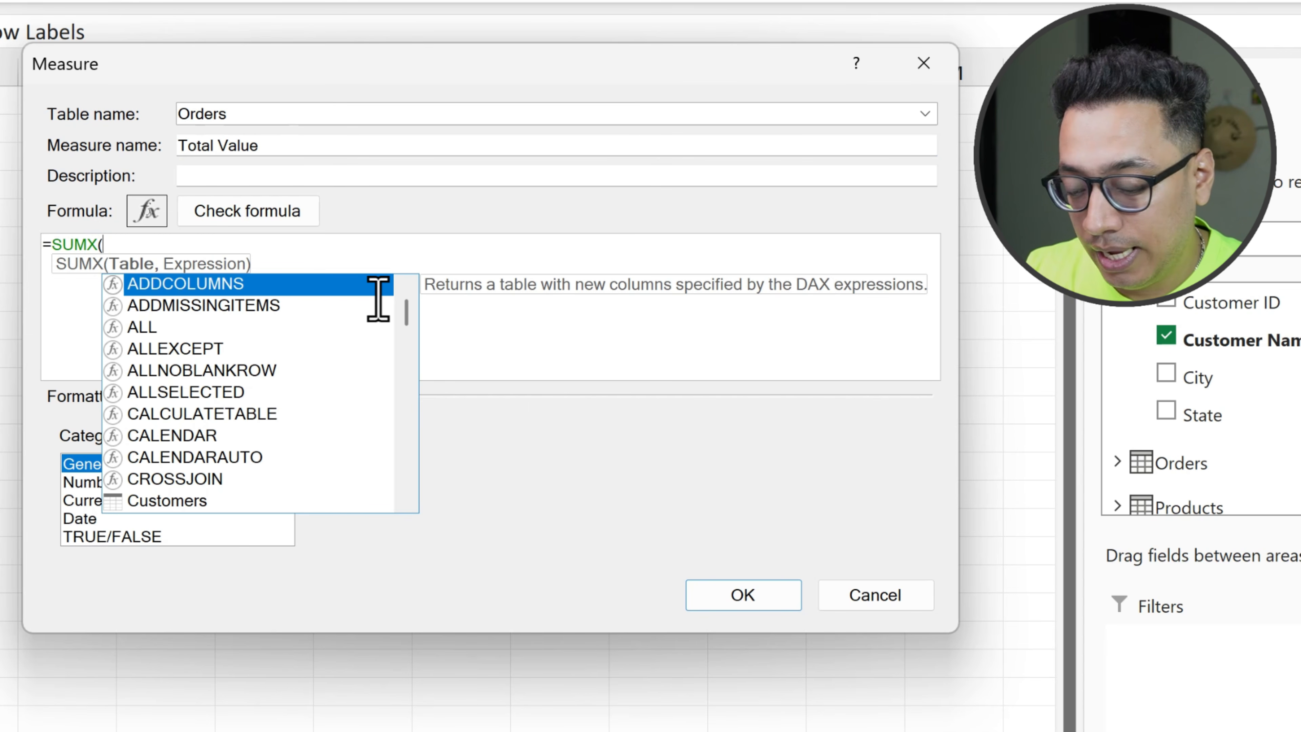
pyautogui.write('Ord')
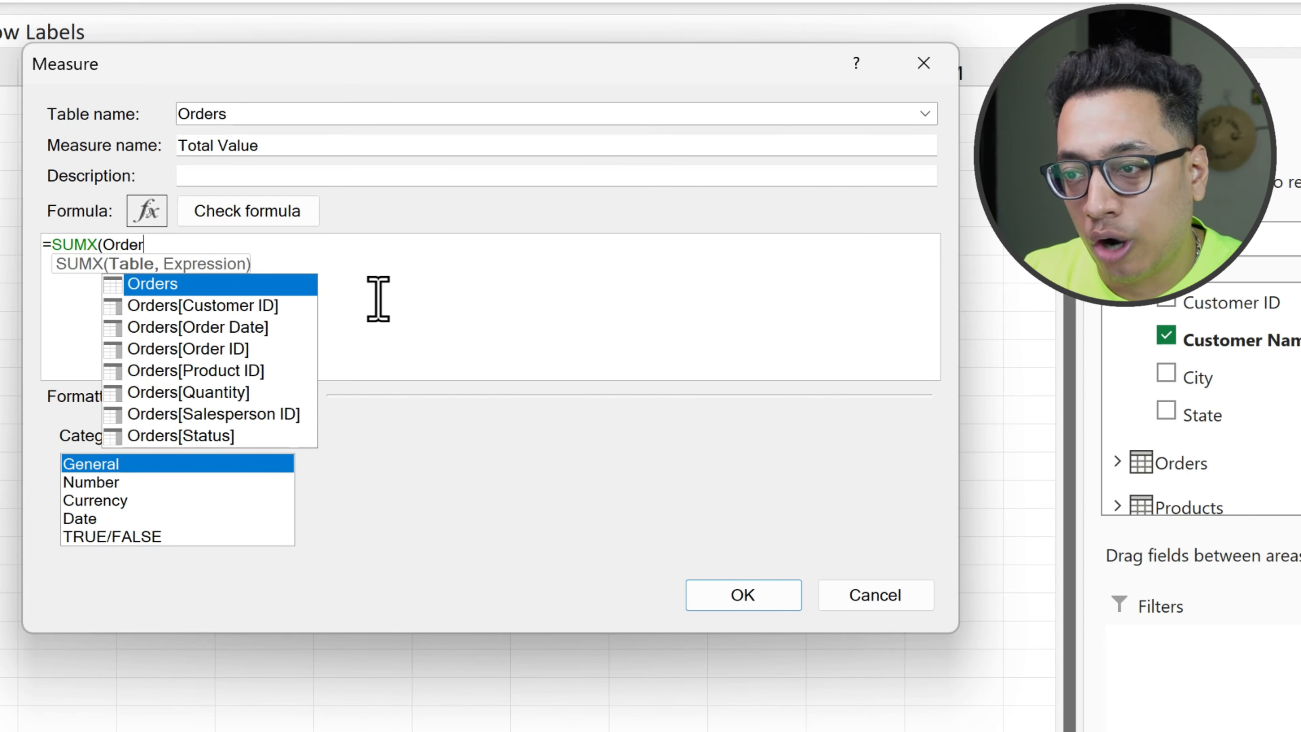
pyautogui.write('er')
pyautogui.press('Tab')
pyautogui.write(',')
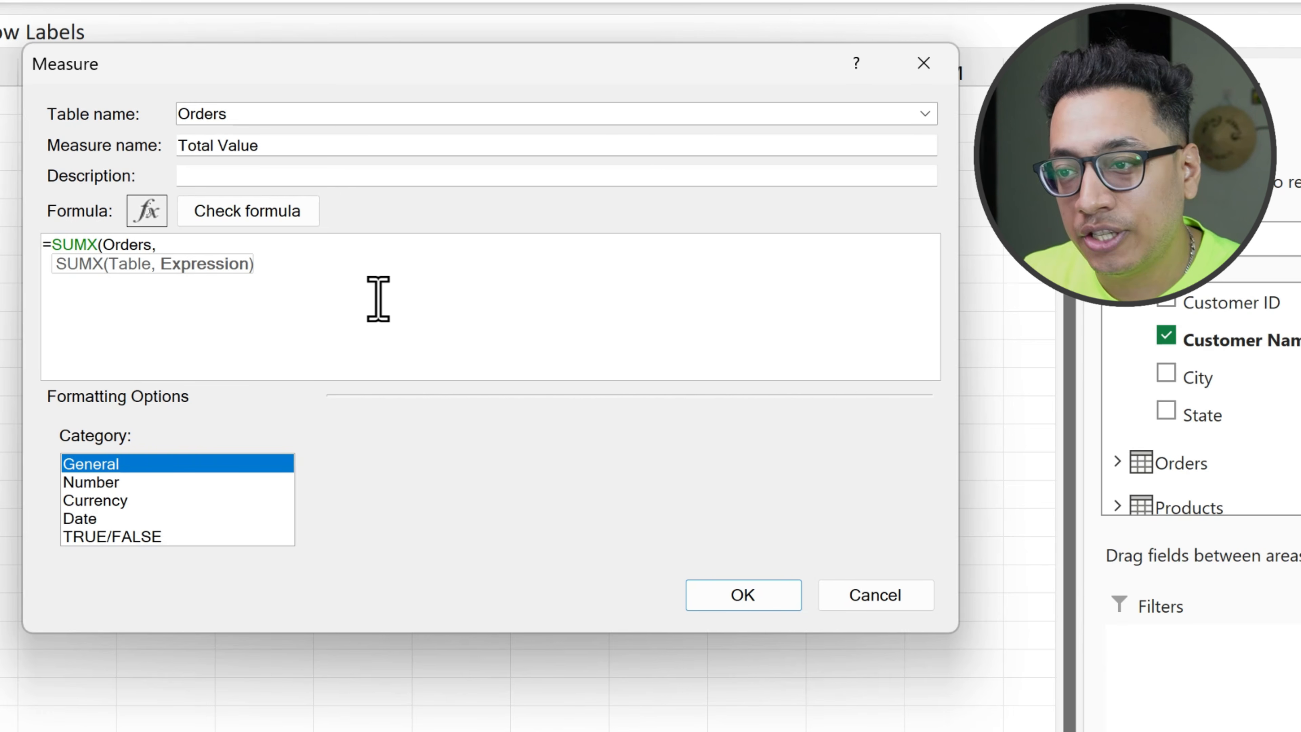
# Add the Orders[Quantity] column as the first factor of the SUMX expression
pyautogui.write('Order')
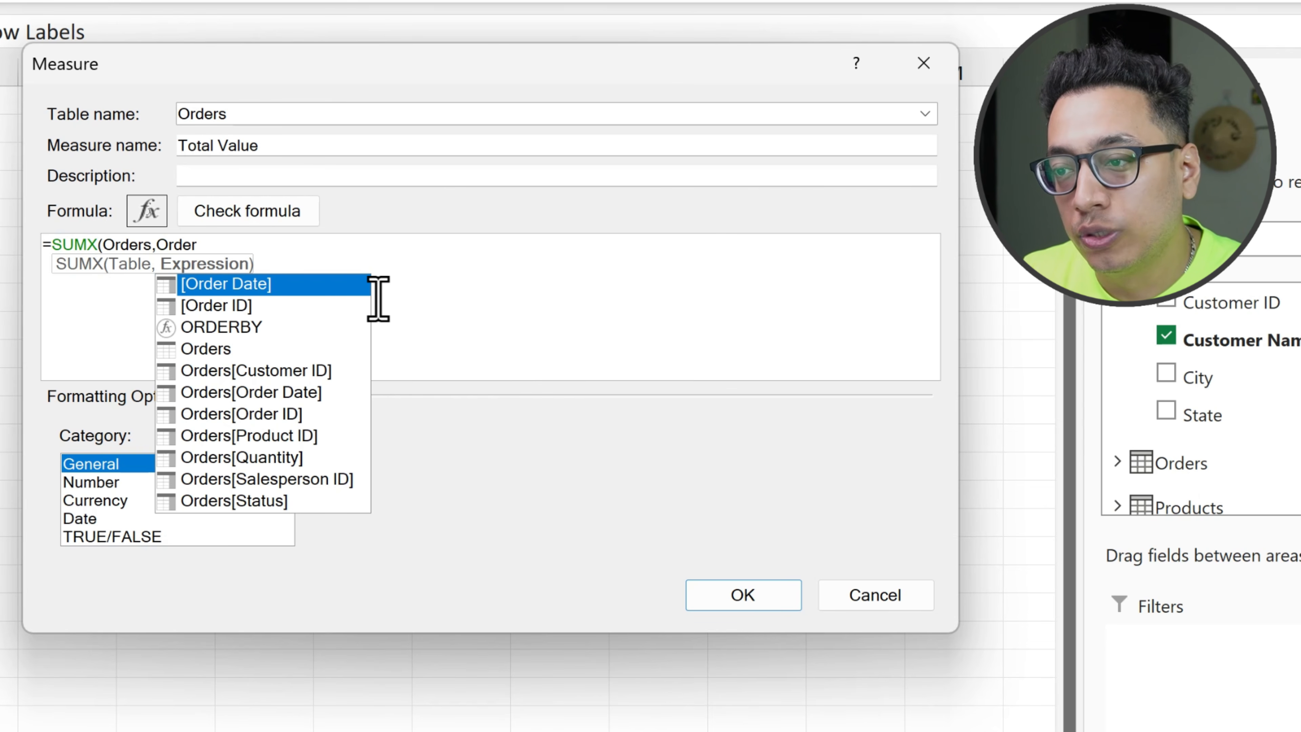
pyautogui.press('Down')
pyautogui.press('Down')
pyautogui.press('Down')
pyautogui.press('Down')
pyautogui.press('Down')
pyautogui.press('Down')
pyautogui.press('Down')
pyautogui.press('Down')
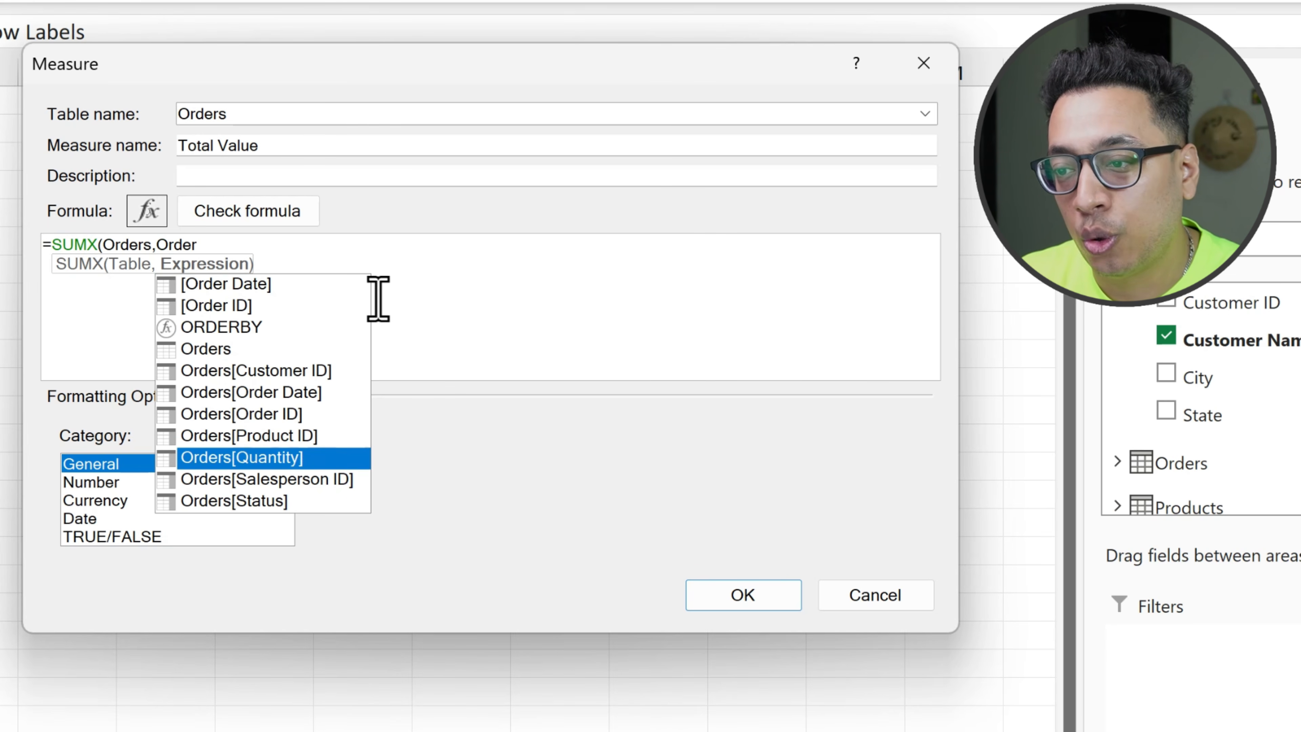
pyautogui.press('Tab')
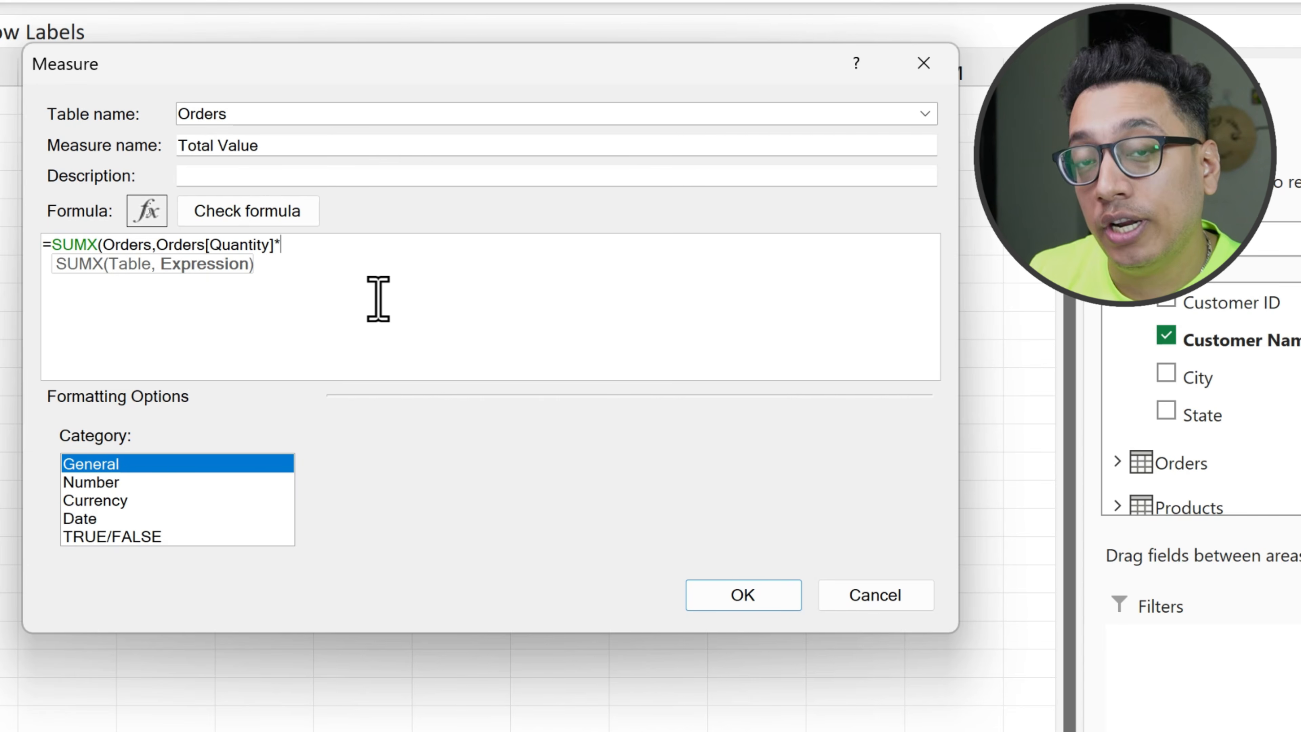
# Multiply the quantity by RELATED(Products[Unit Price ($)]), close the formula, check it for errors and save the measure
pyautogui.write('Related')
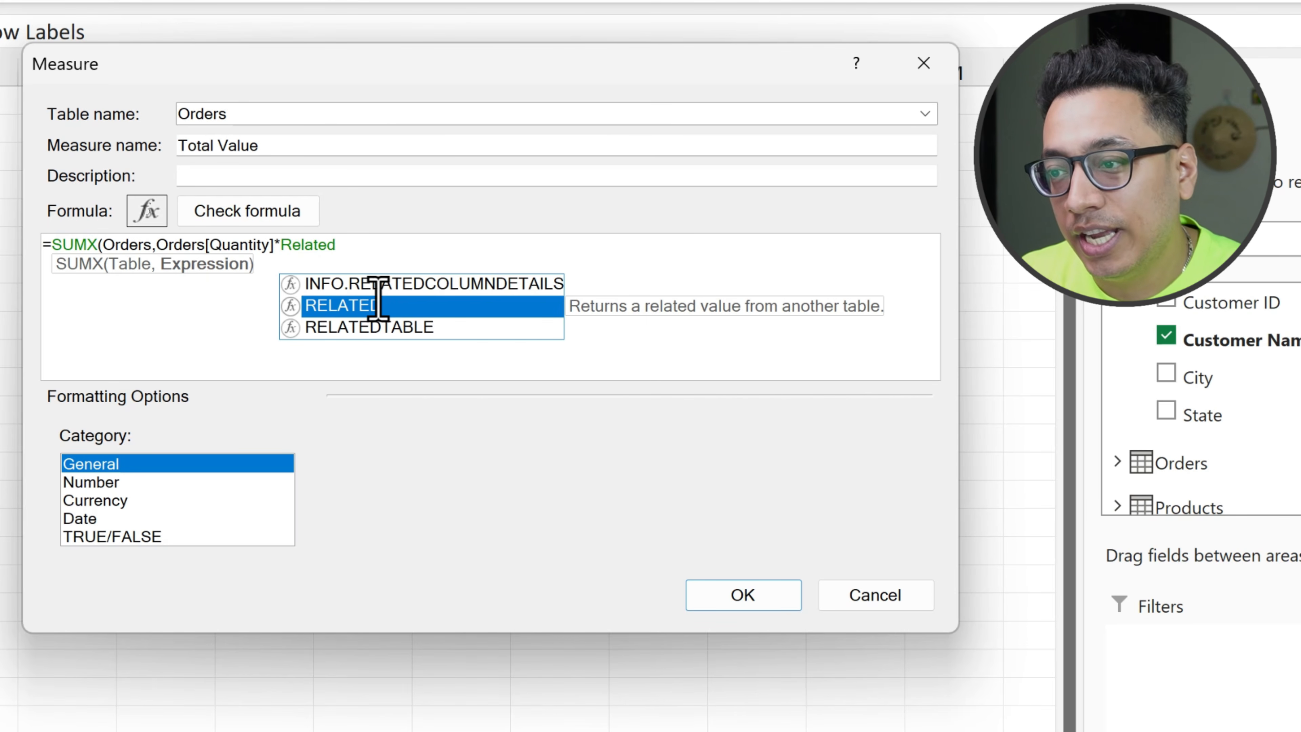
pyautogui.doubleClick(378, 302)
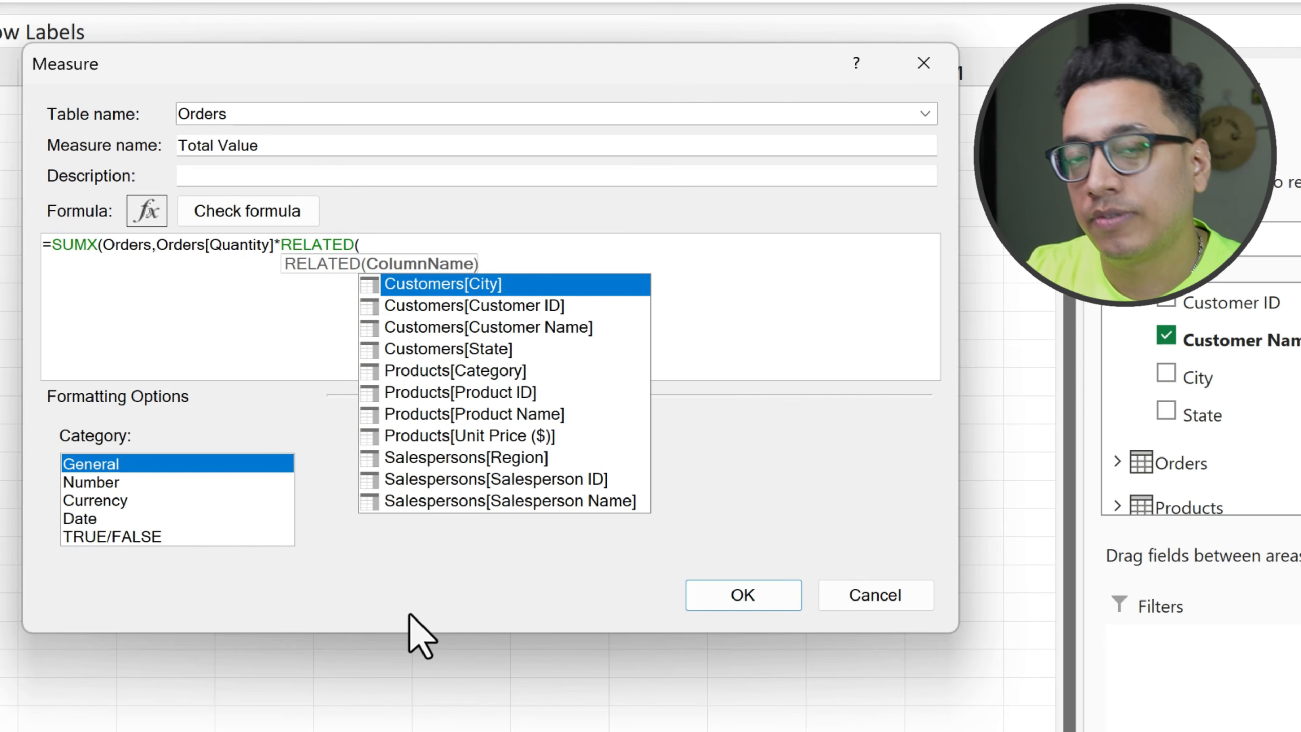
pyautogui.press('Down')
pyautogui.press('Down')
pyautogui.press('Down')
pyautogui.press('Down')
pyautogui.press('Down')
pyautogui.press('Down')
pyautogui.press('Down')
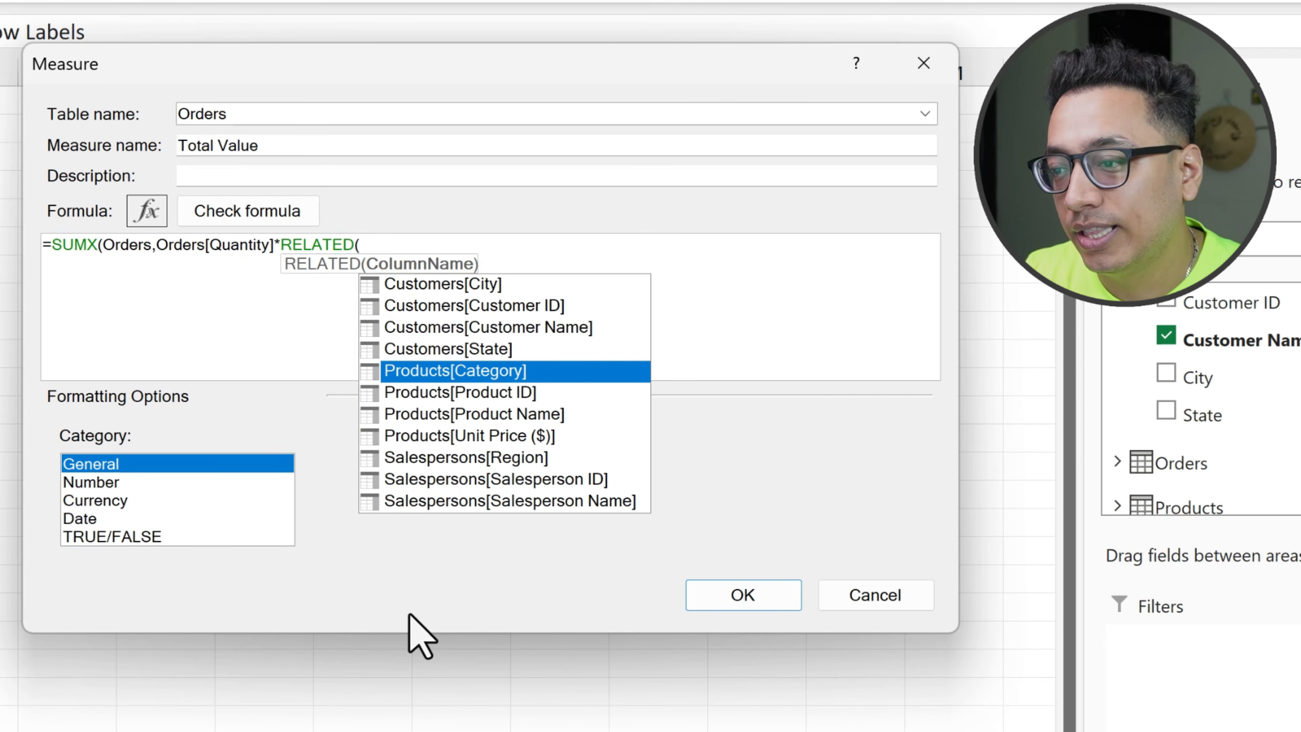
pyautogui.press('Tab')
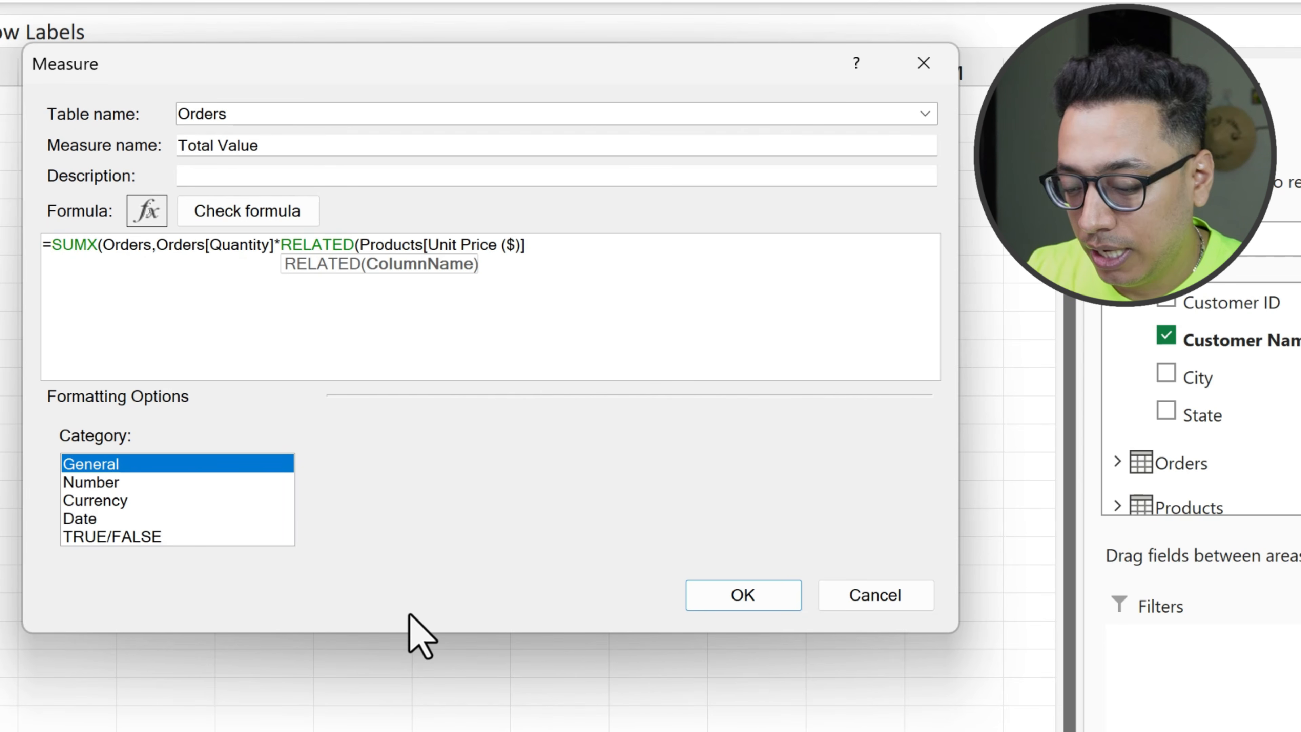
pyautogui.write('))')
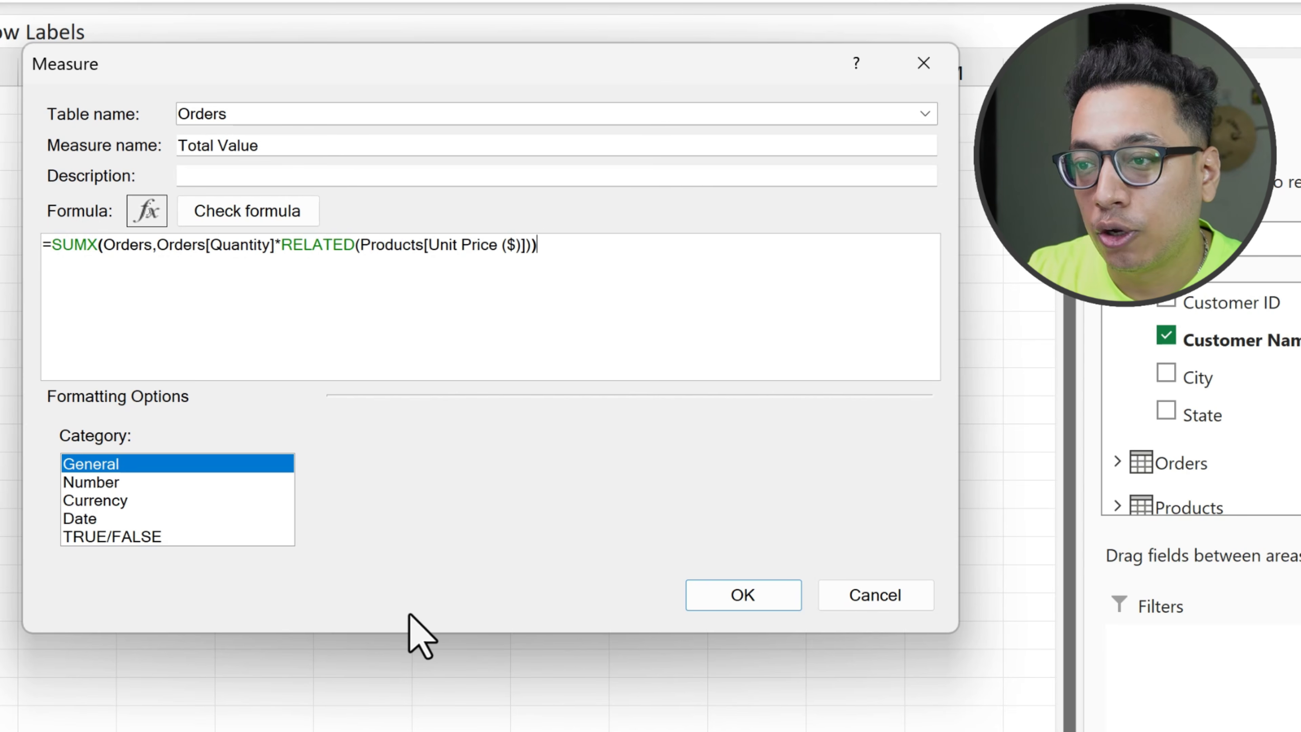
pyautogui.click(269, 221)
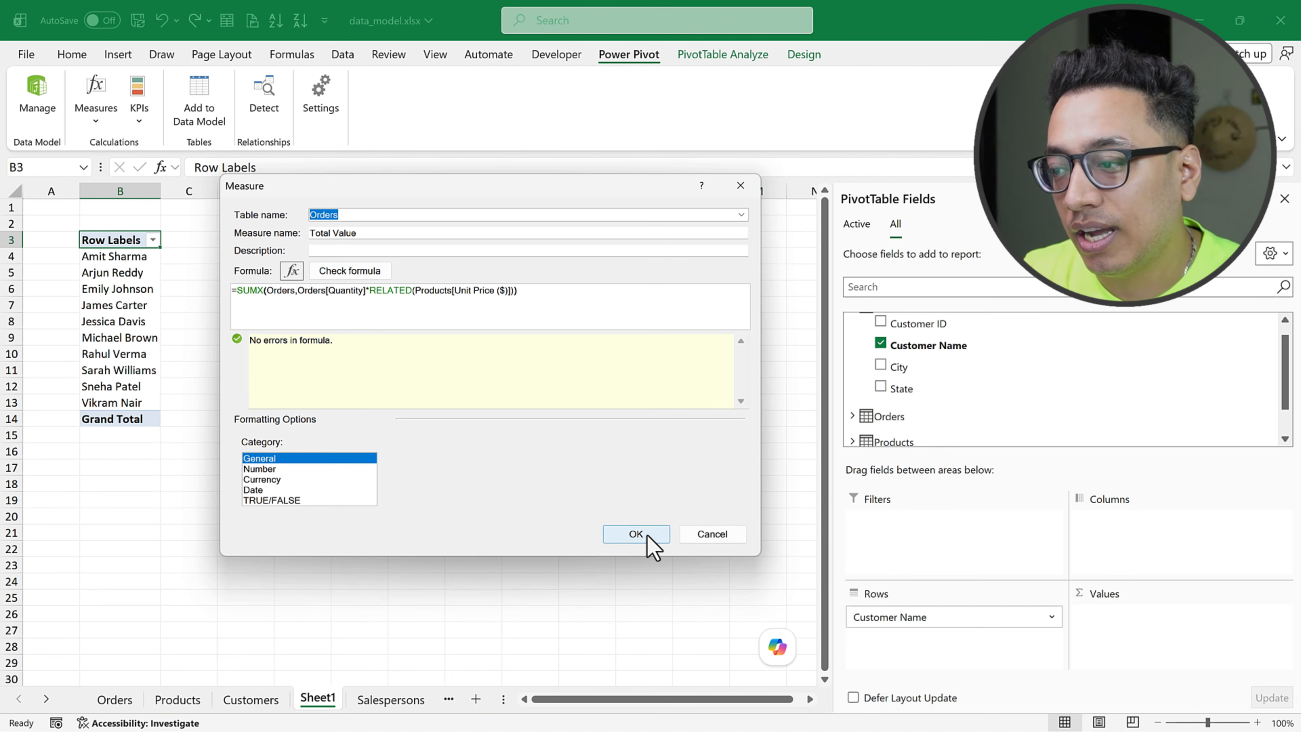
pyautogui.click(622, 533)
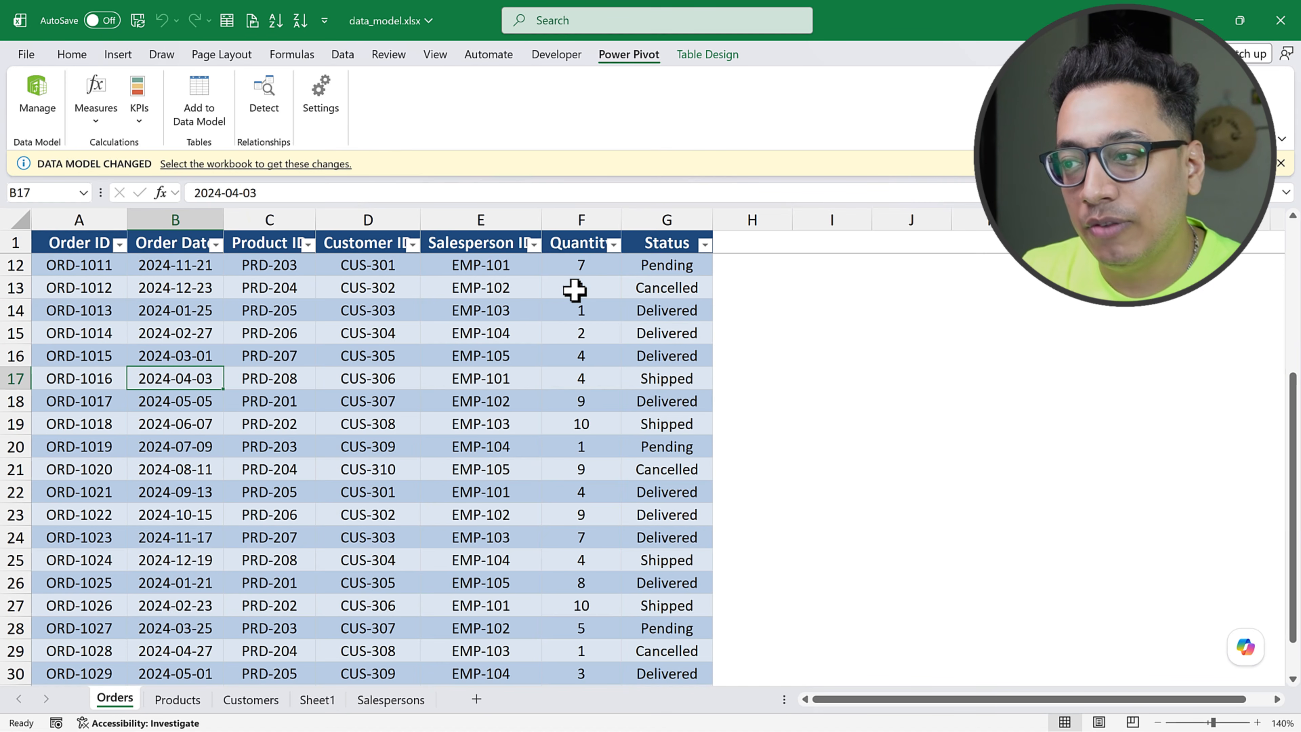
# Compare the Orders, Products and Customers sheets with each customer's Total Value in the PivotTable on Sheet1
pyautogui.click(177, 700)
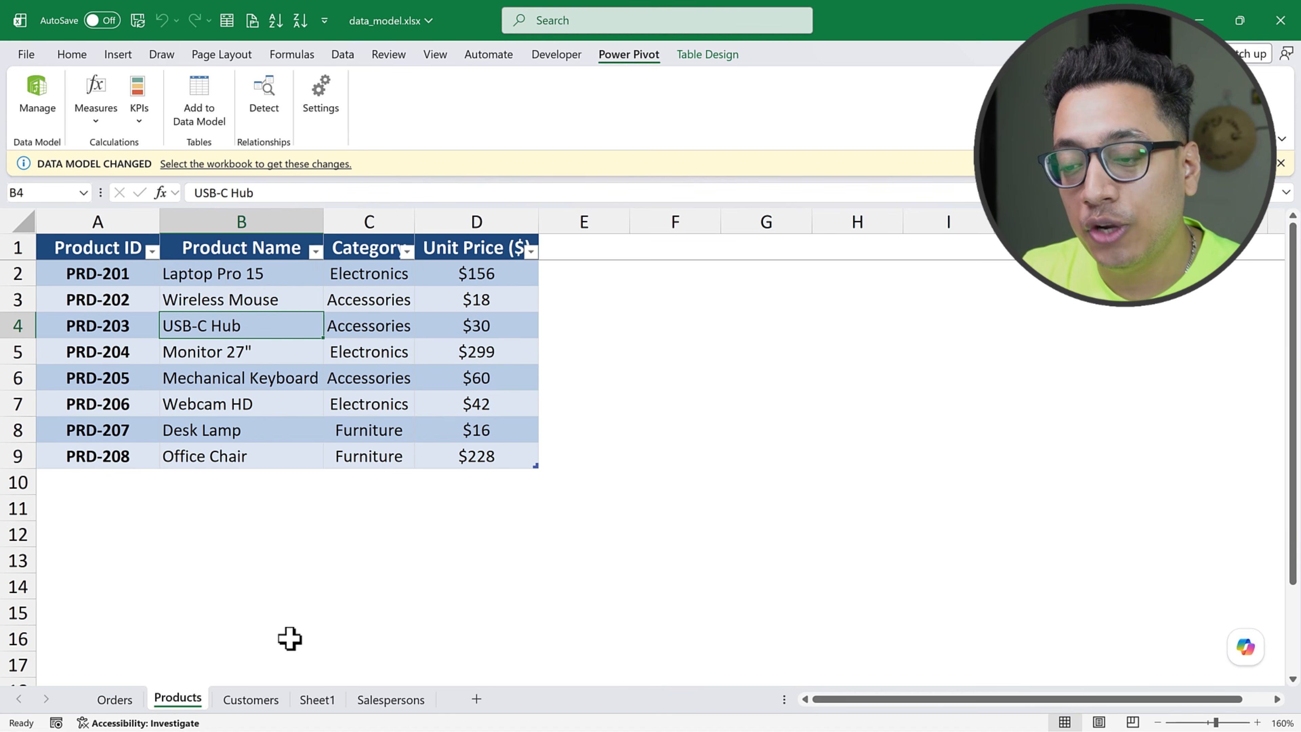
pyautogui.click(264, 708)
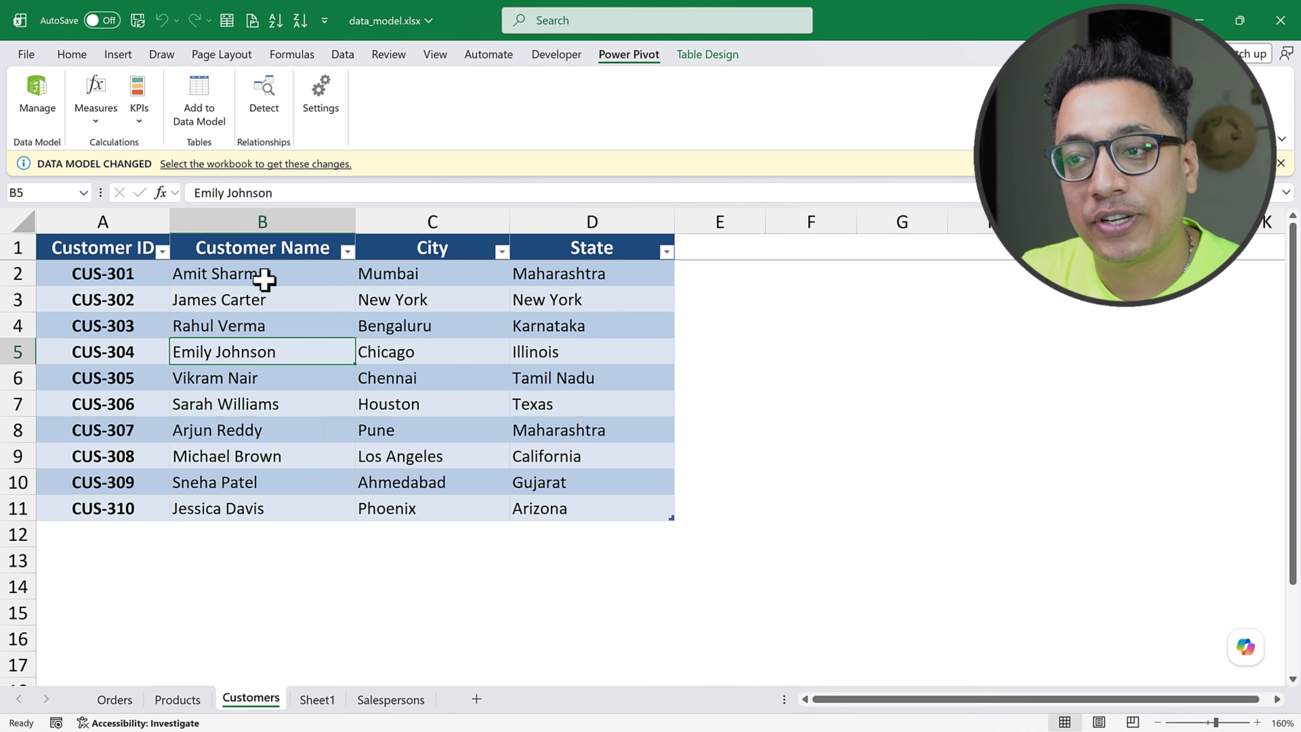
pyautogui.click(317, 699)
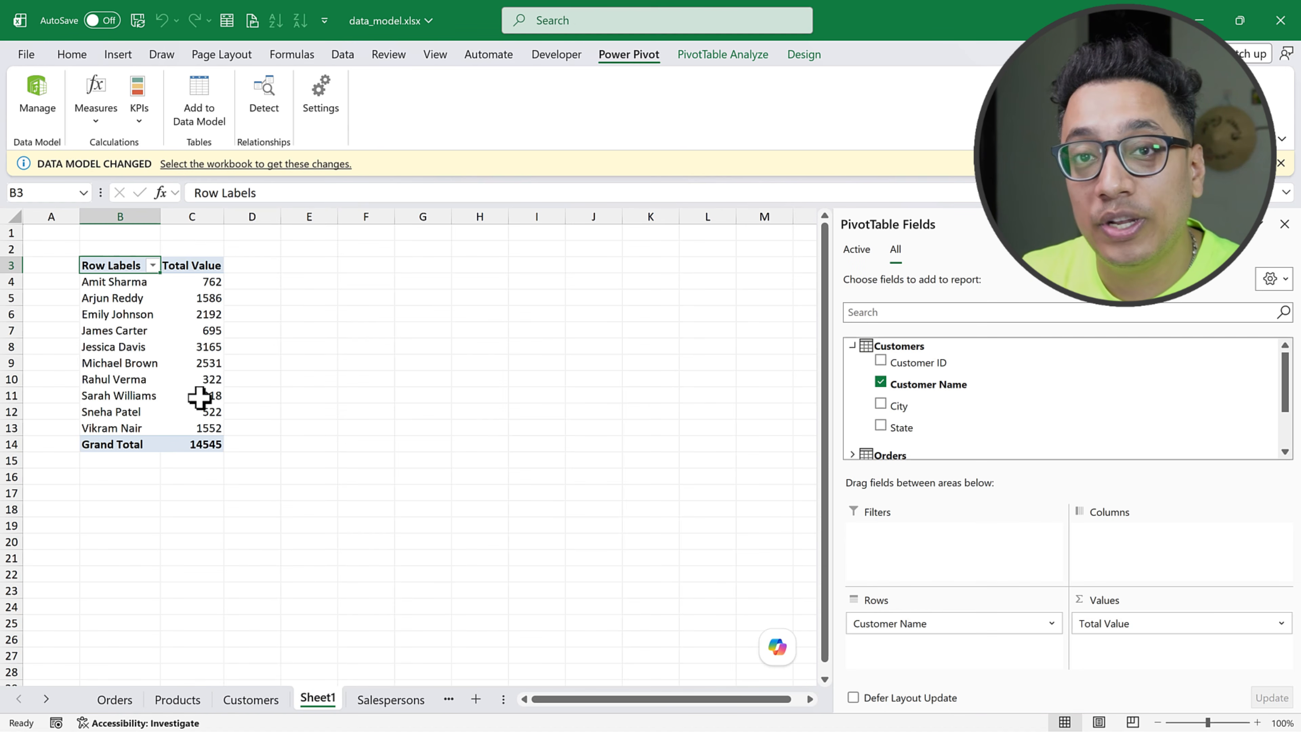
pyautogui.click(134, 332)
pyautogui.click(186, 314)
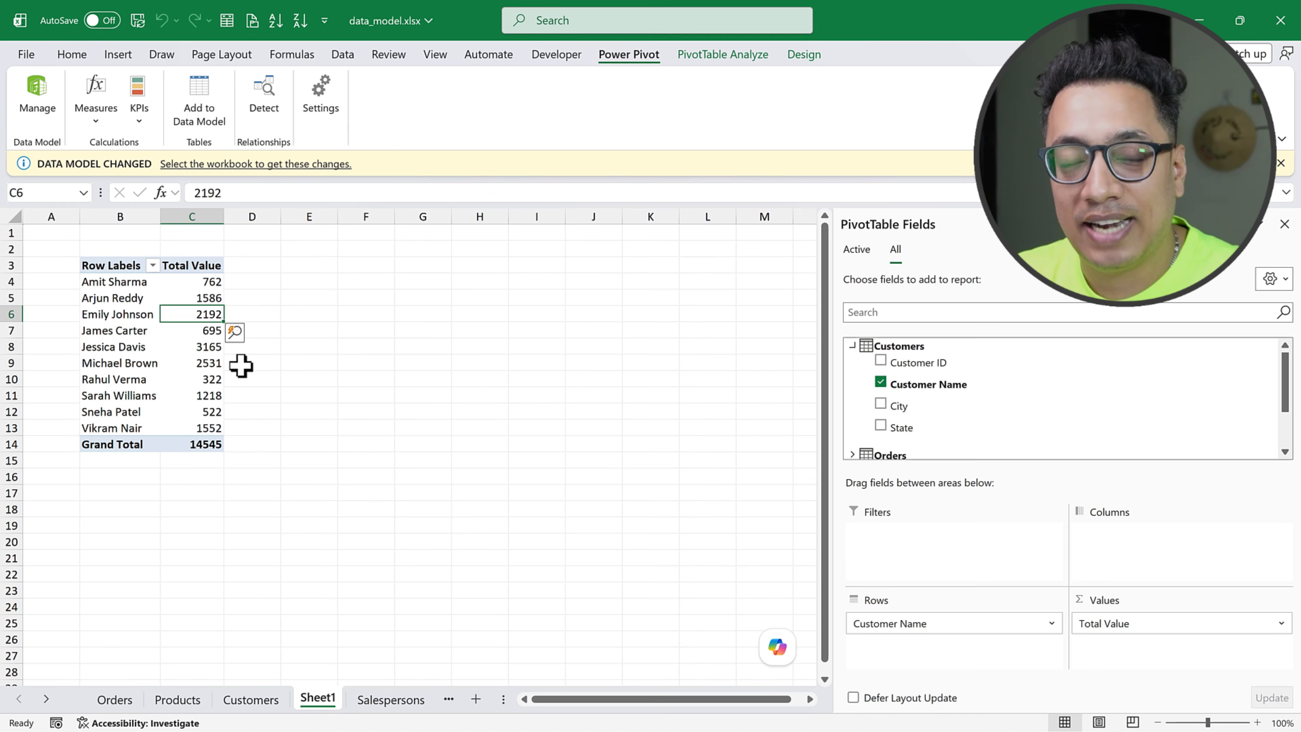
# Add Region from the Salespersons table to the PivotTable rows, above Customer Name
pyautogui.scroll(-2, 987, 425)
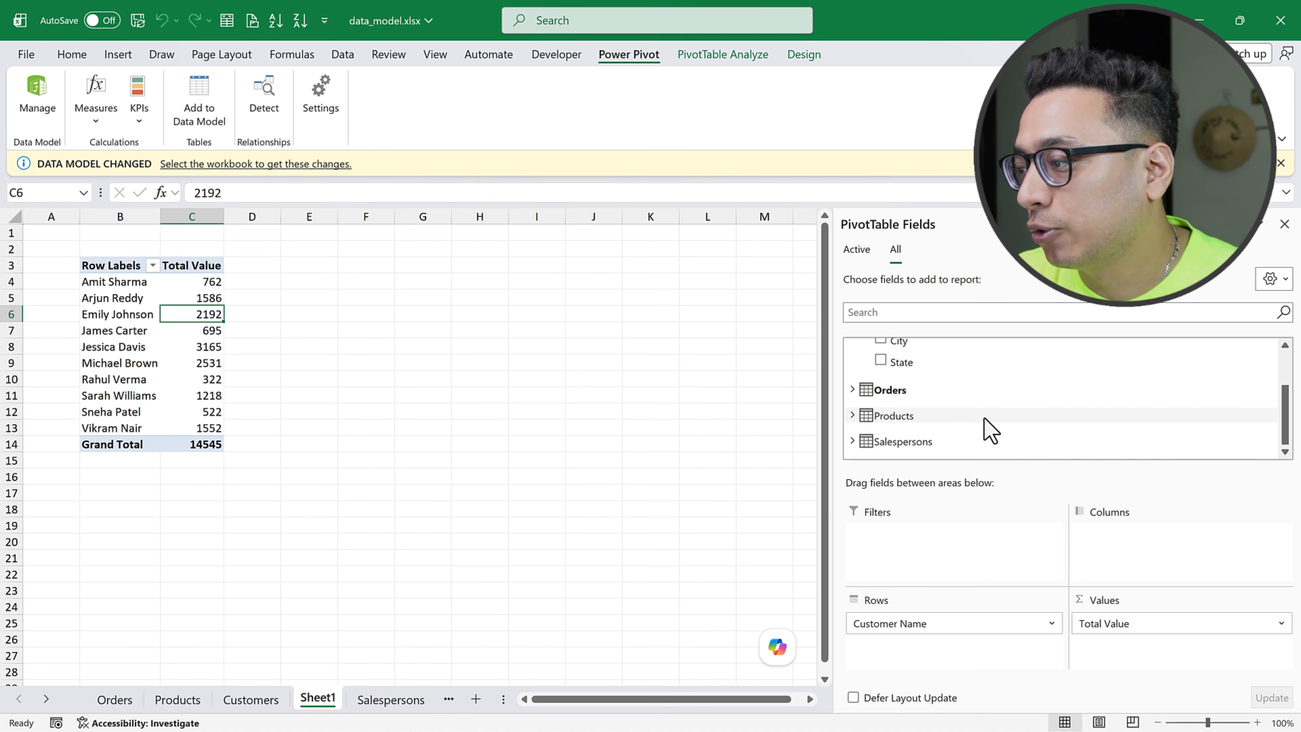
pyautogui.click(852, 442)
pyautogui.scroll(-1, 856, 451)
pyautogui.moveTo(903, 439); pyautogui.dragTo(901, 617)
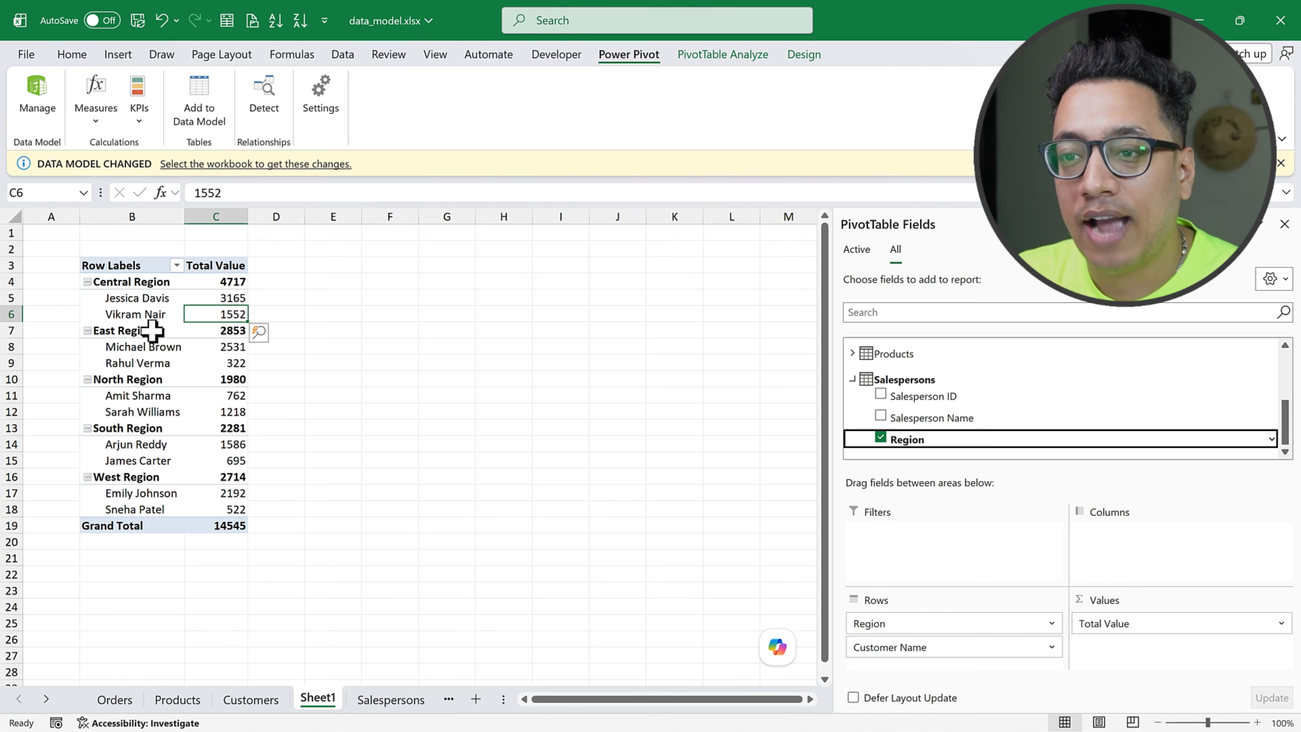
# Change the PivotTable's report layout to tabular form
pyautogui.click(152, 332)
pyautogui.click(804, 54)
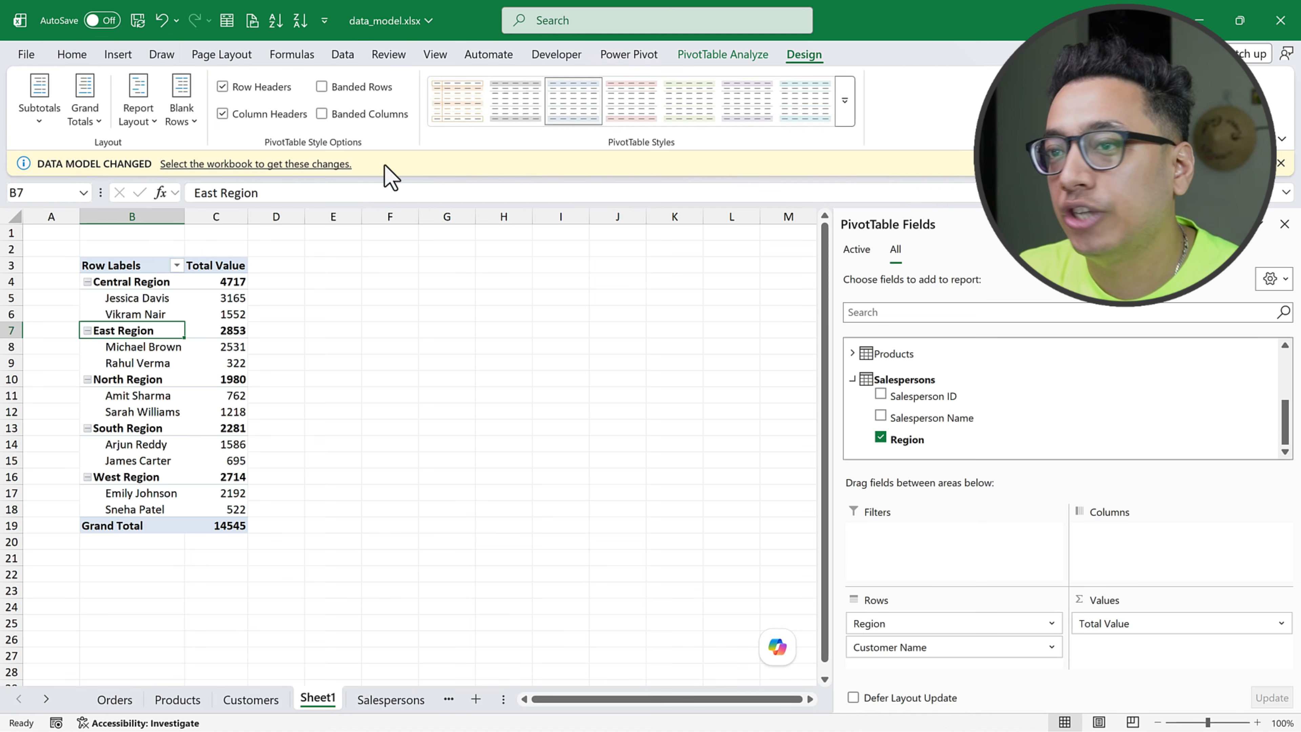
pyautogui.click(158, 115)
pyautogui.click(181, 226)
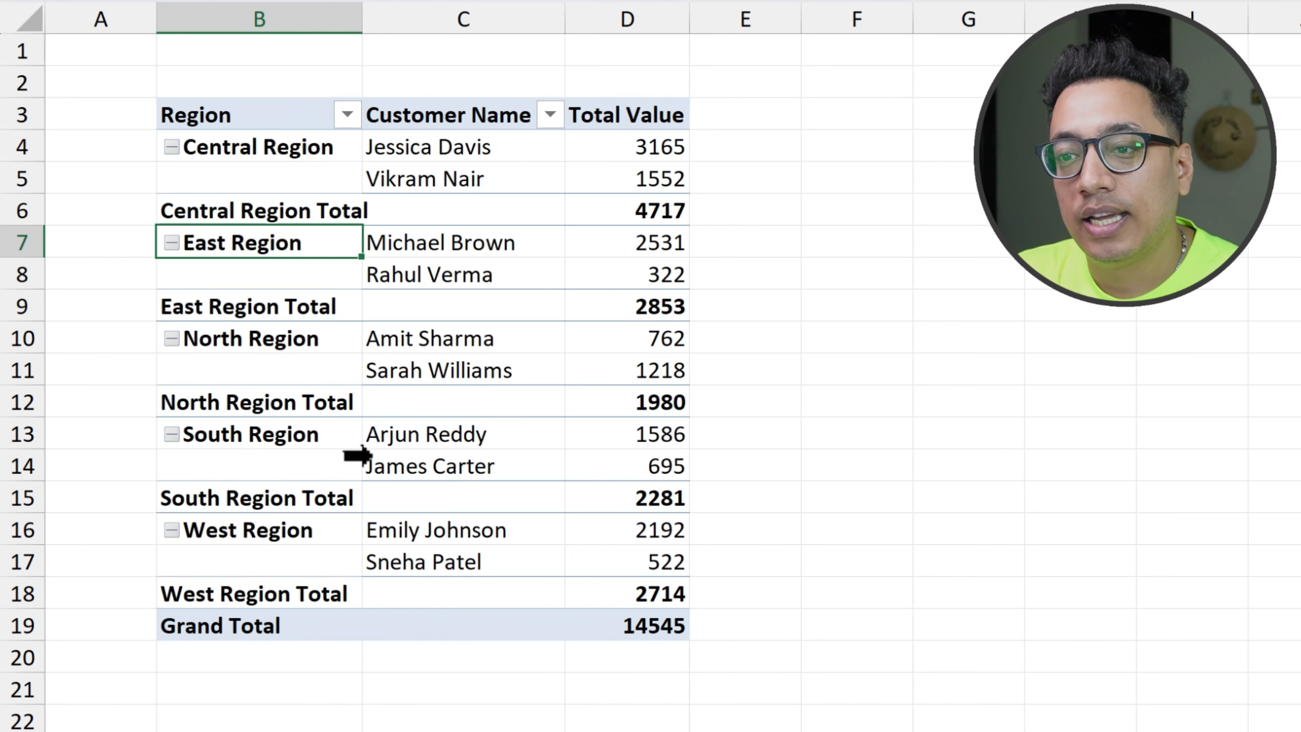
# Select the customer names in the PivotTable and move Sheet1 in front of the Orders sheet
pyautogui.click(183, 443)
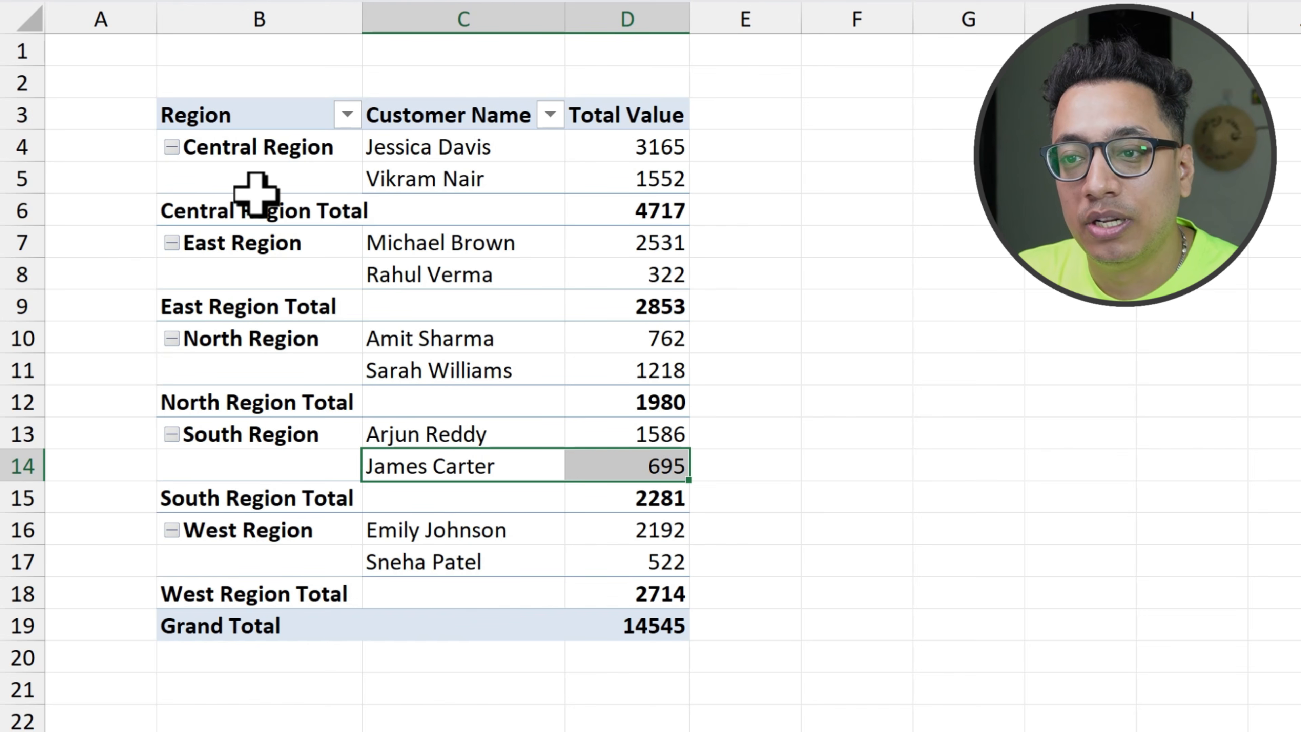
pyautogui.click(419, 160)
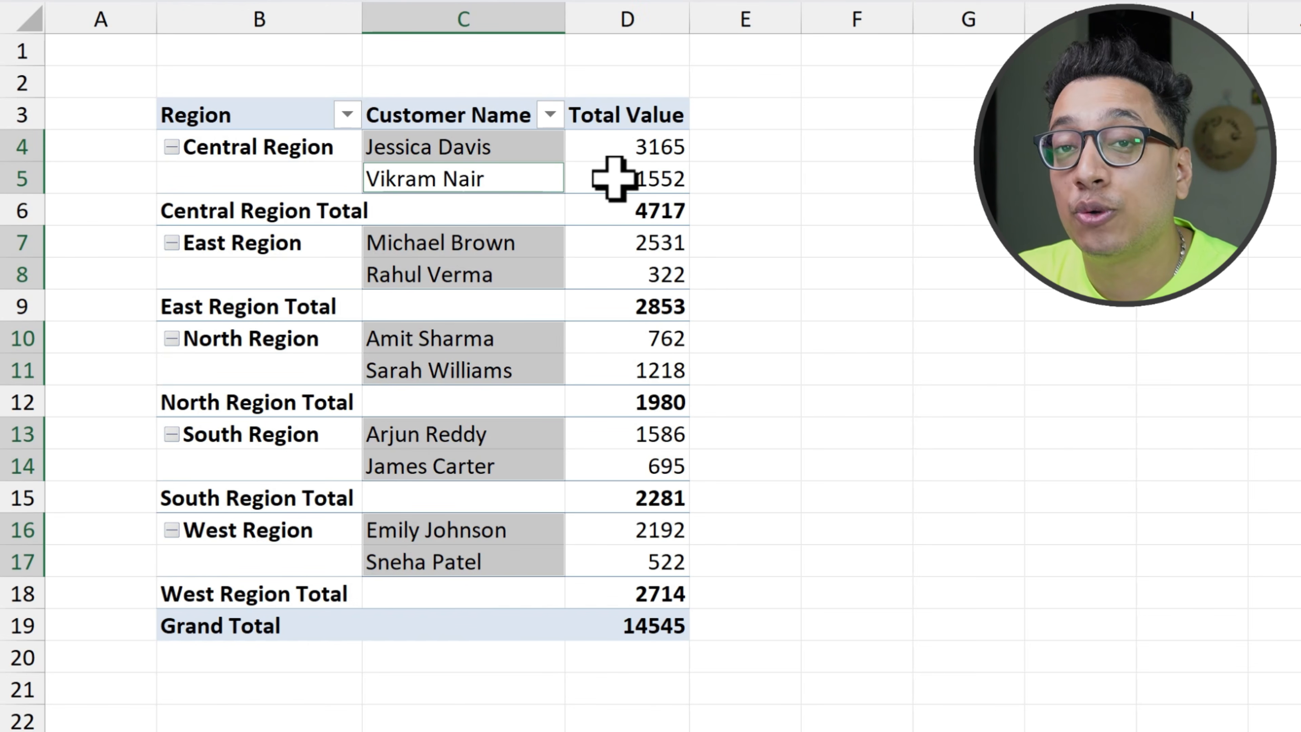
pyautogui.moveTo(615, 178)
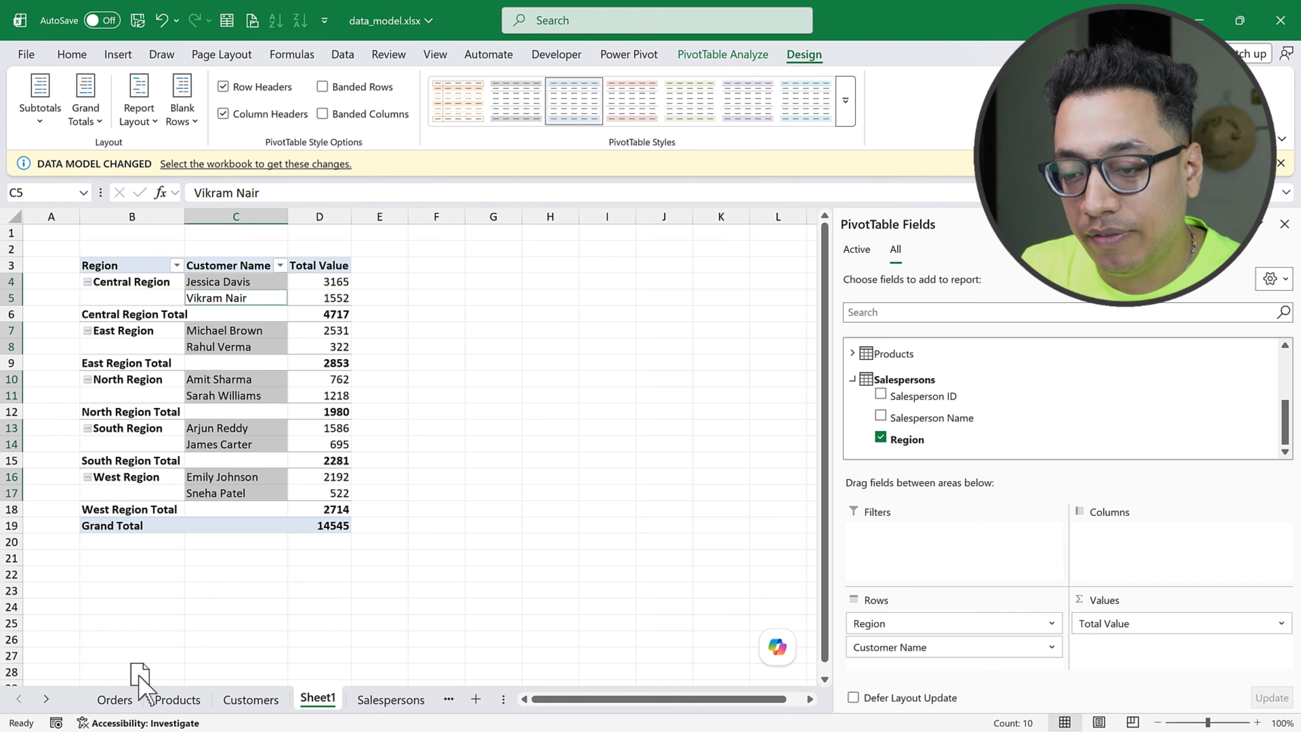
pyautogui.moveTo(139, 666); pyautogui.dragTo(98, 683)
pyautogui.moveTo(279, 434)
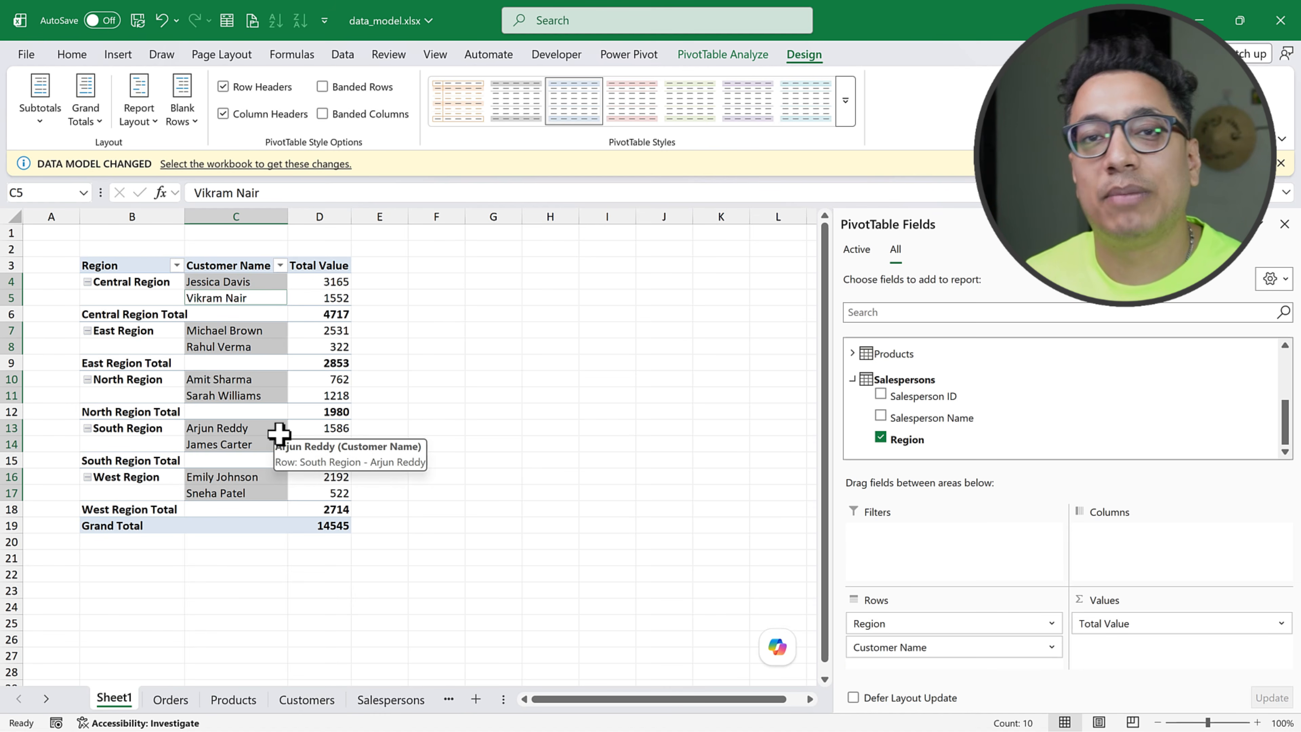